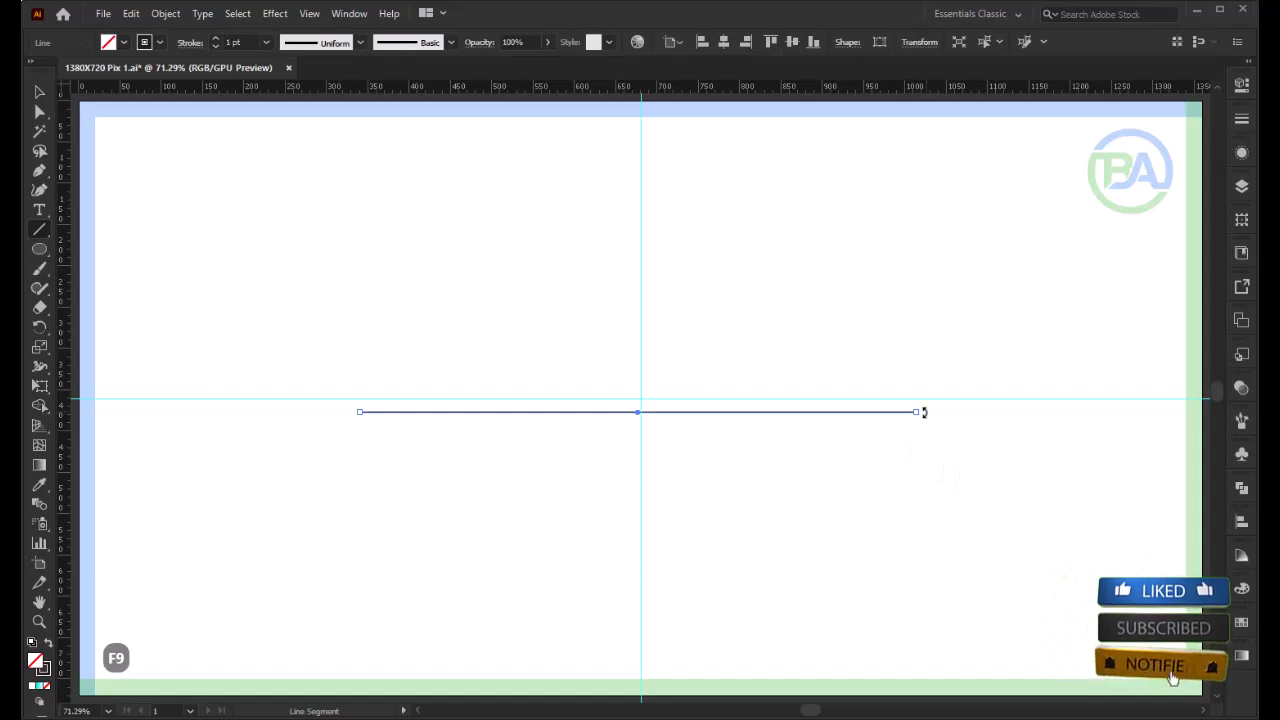
Centre the horizontal line on the vertical guide and duplicate it downward twice, making three evenly spaced parallel lines.
key(v)
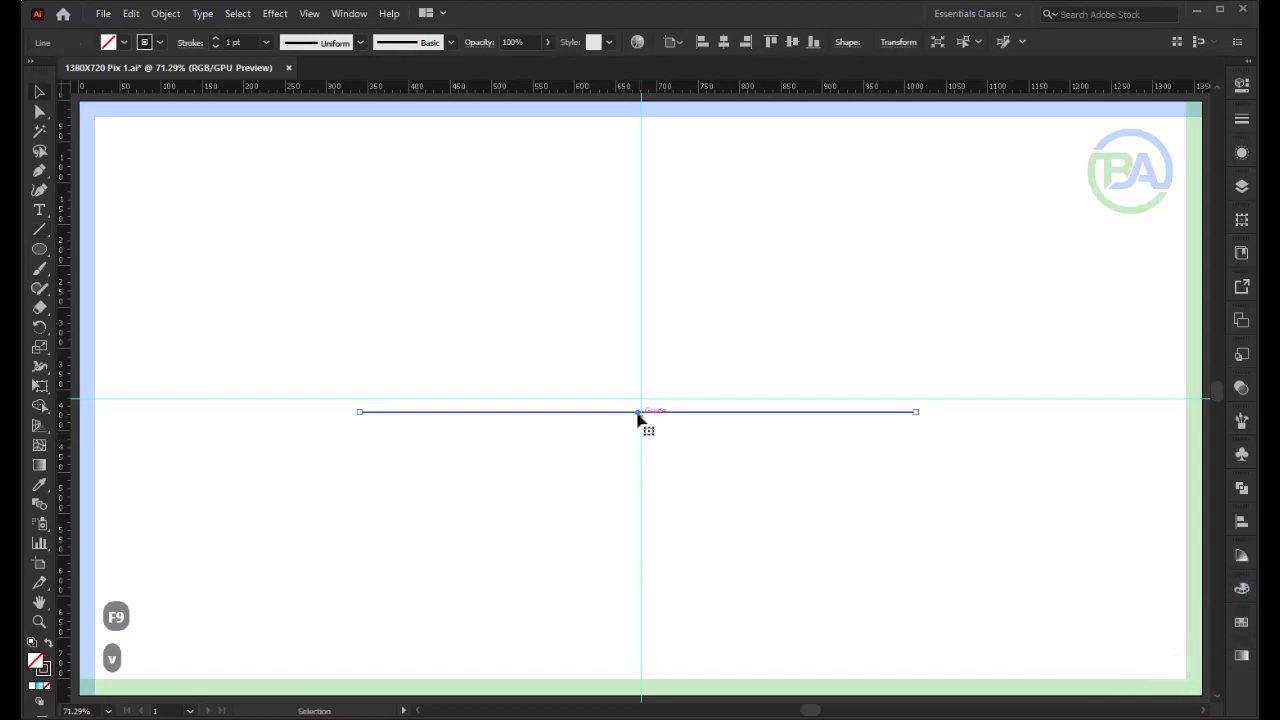
drag(643, 420, 645, 452)
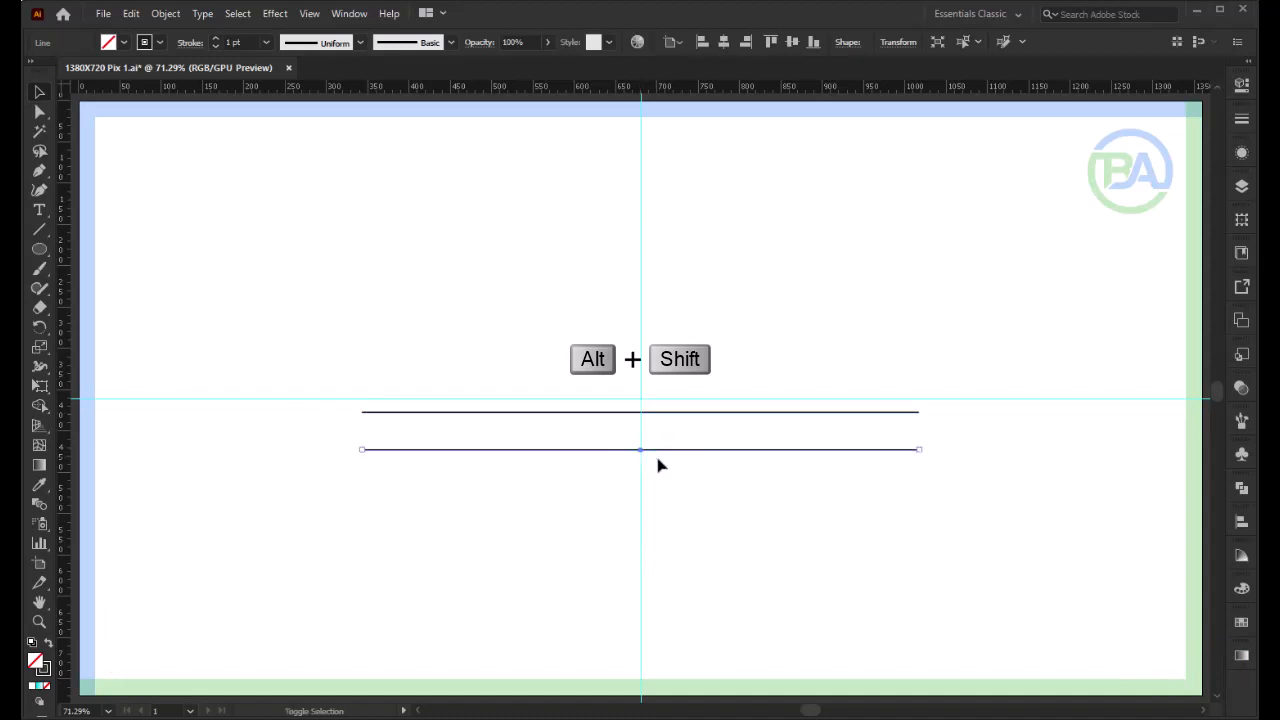
key(ctrl+d)
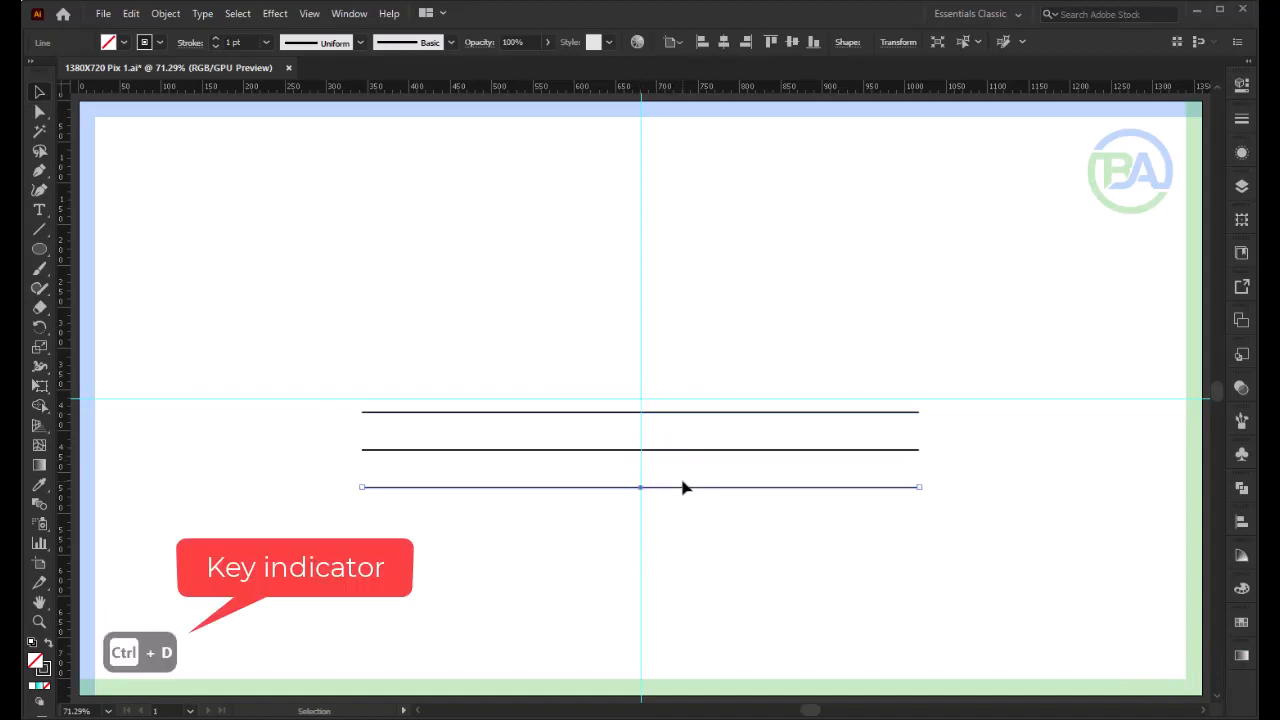
Rotate copies of the three parallel lines by 360/3 degrees around the guides' intersection, repeating once to form a triangular grid.
drag(870, 438, 735, 525)
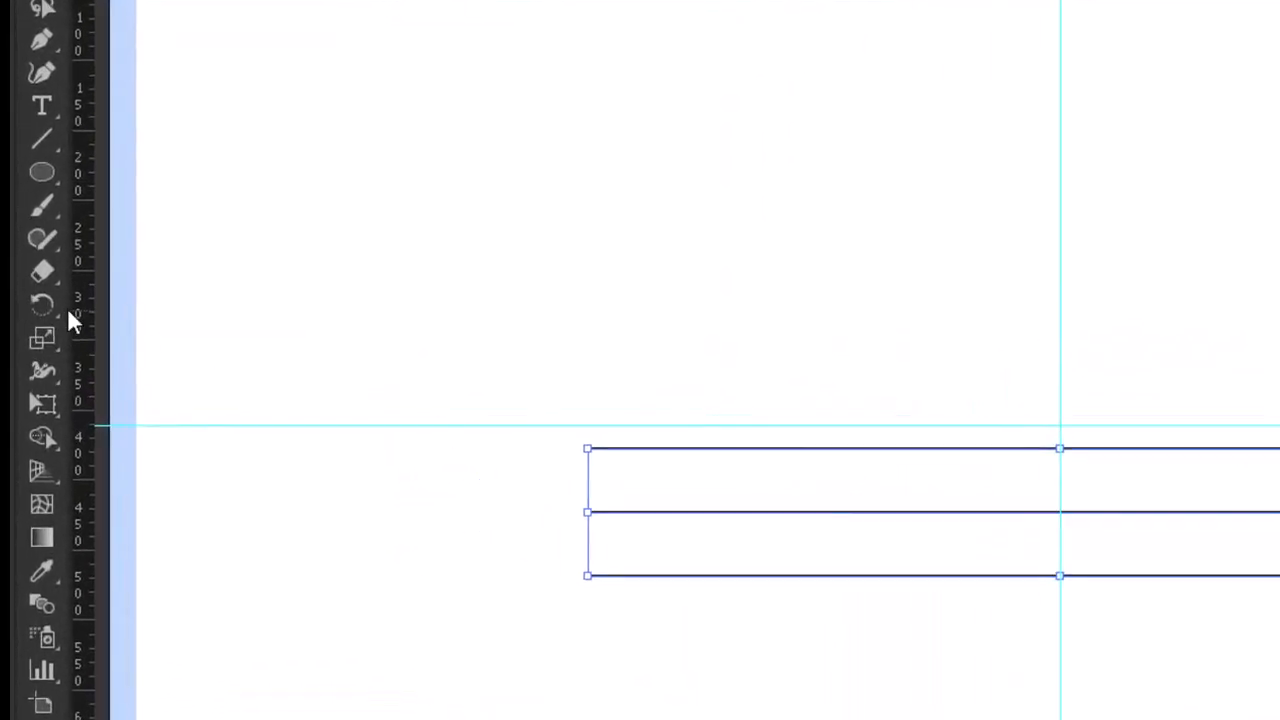
click(52, 302)
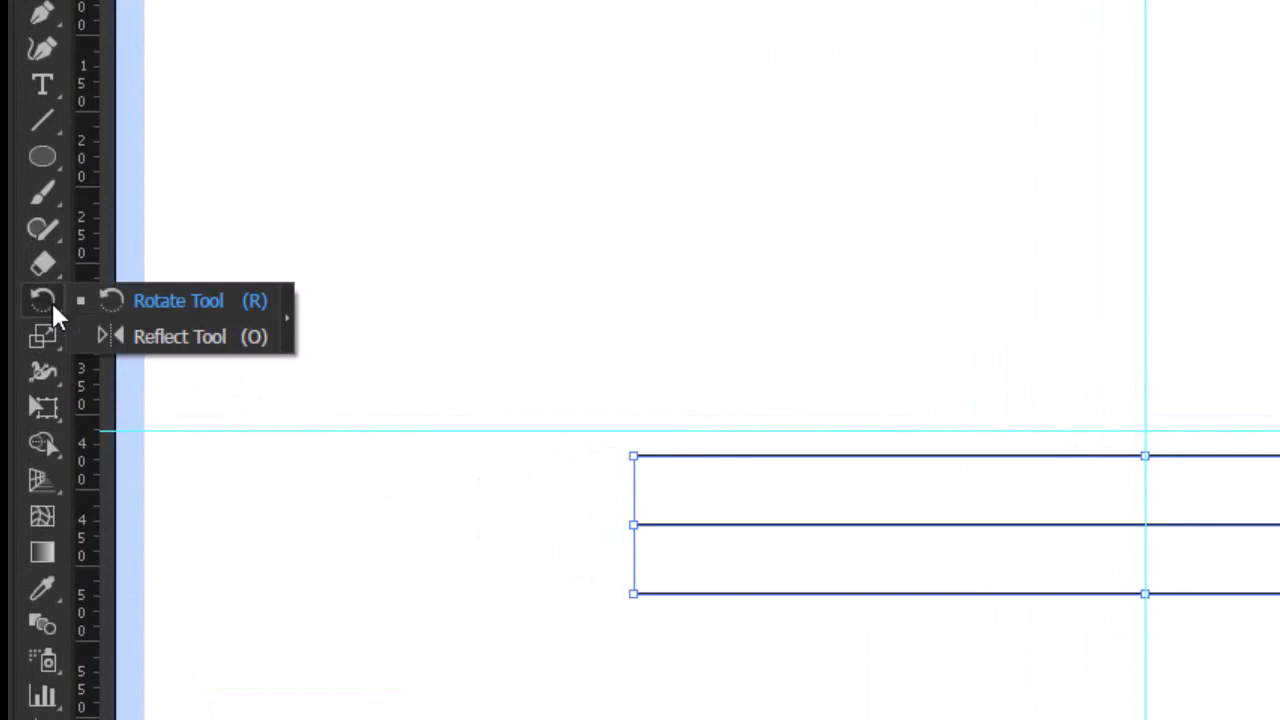
click(190, 302)
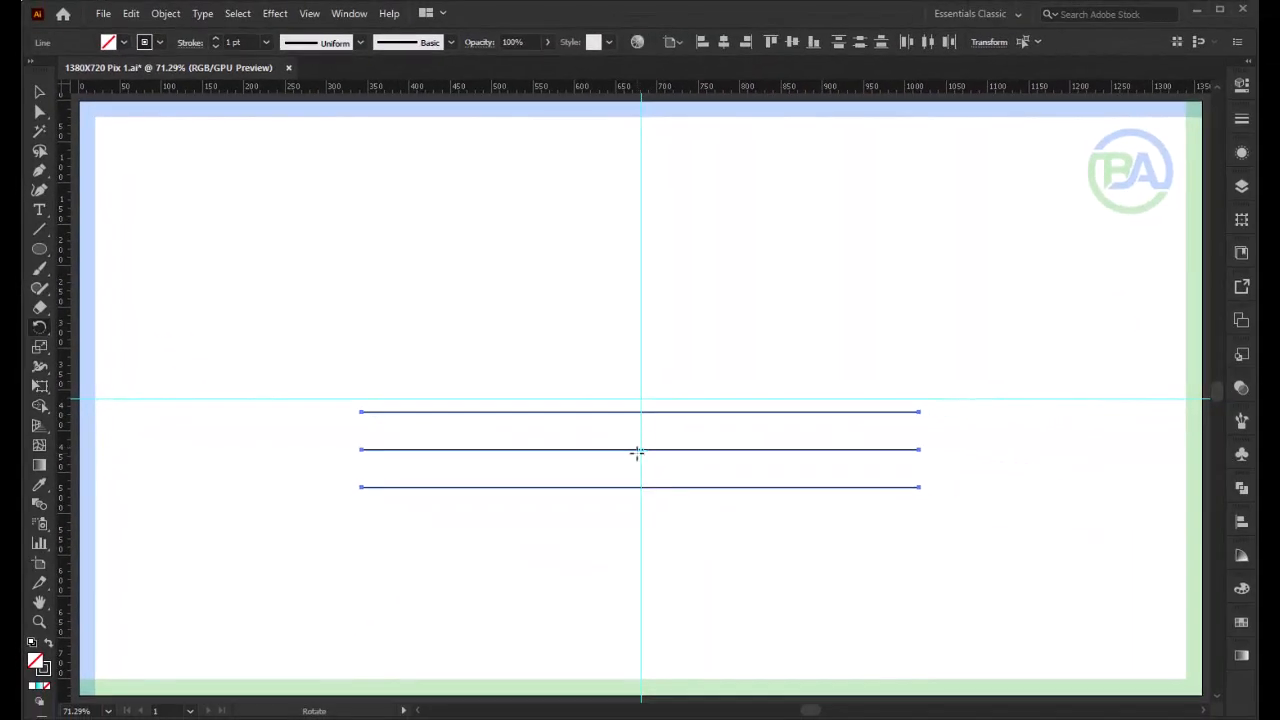
alt+click(639, 397)
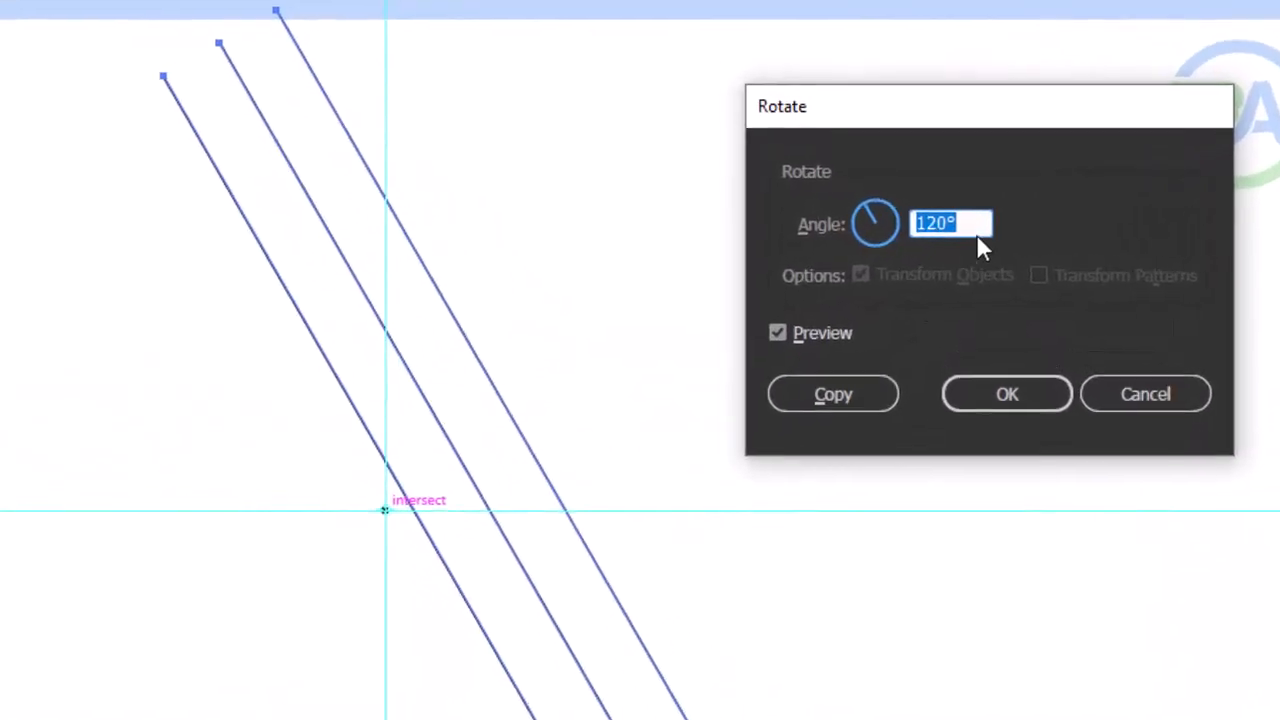
text(360)
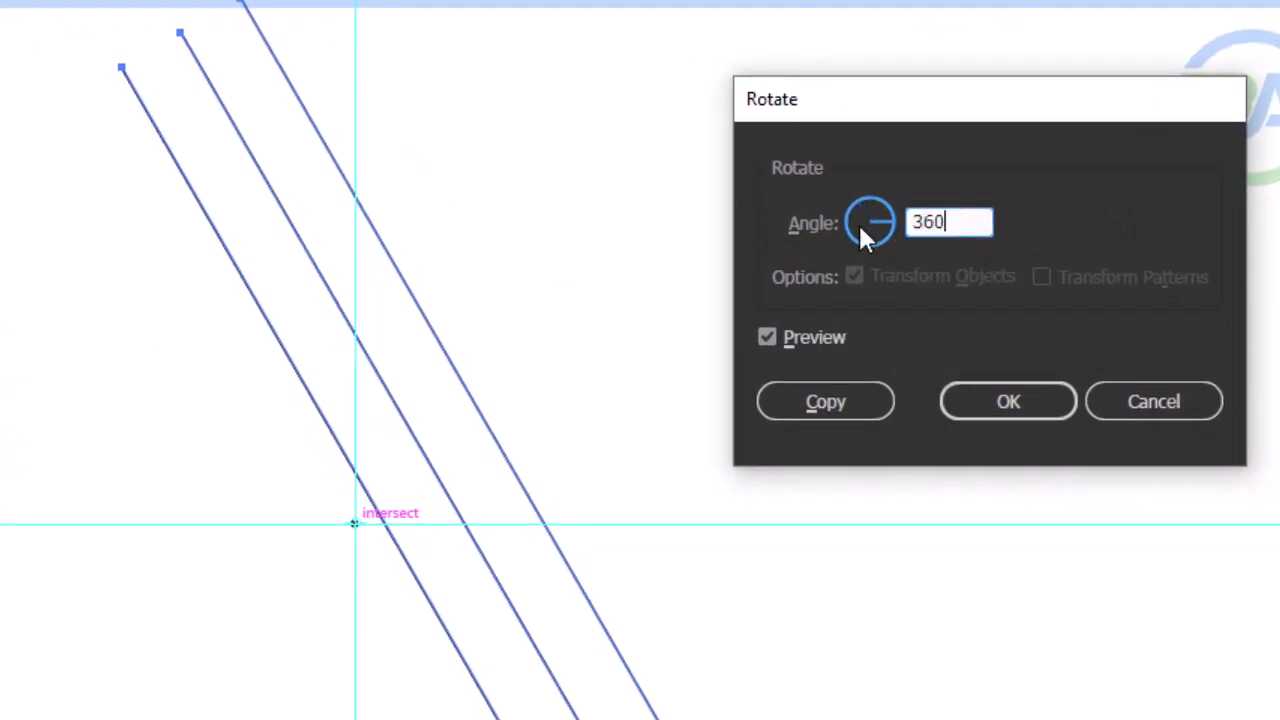
text(/3)
click(826, 410)
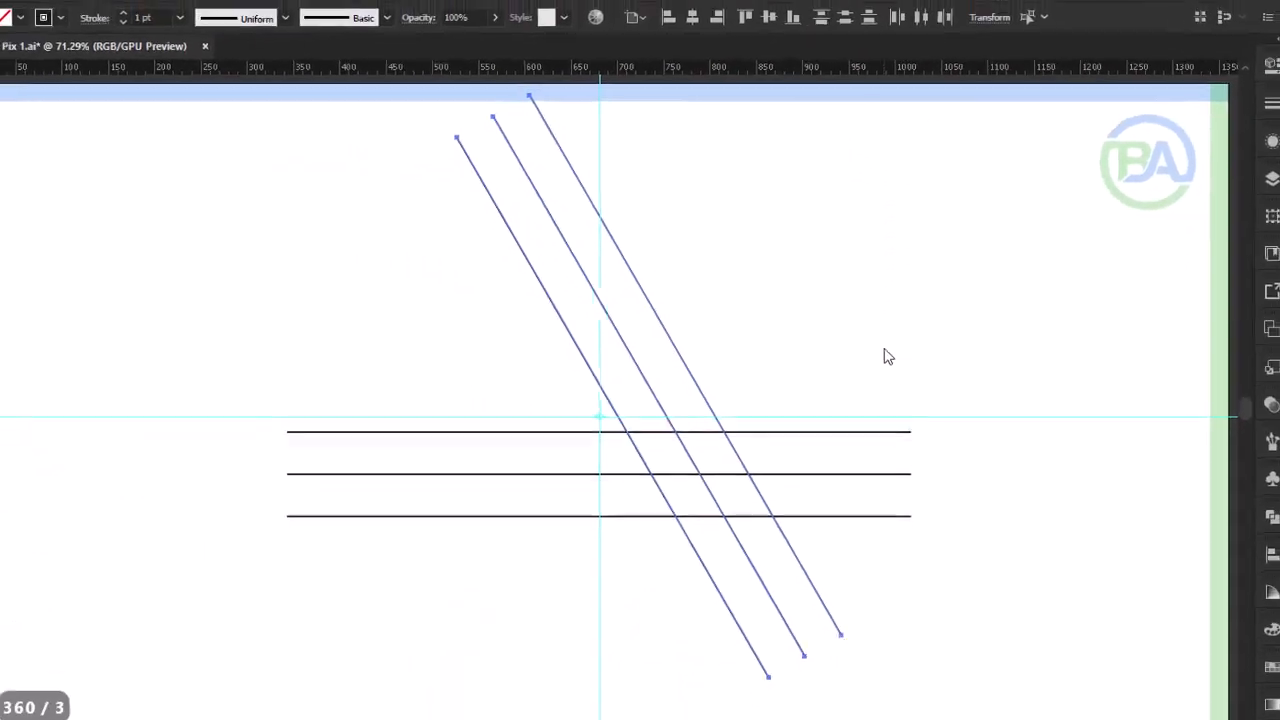
key(ctrl+d)
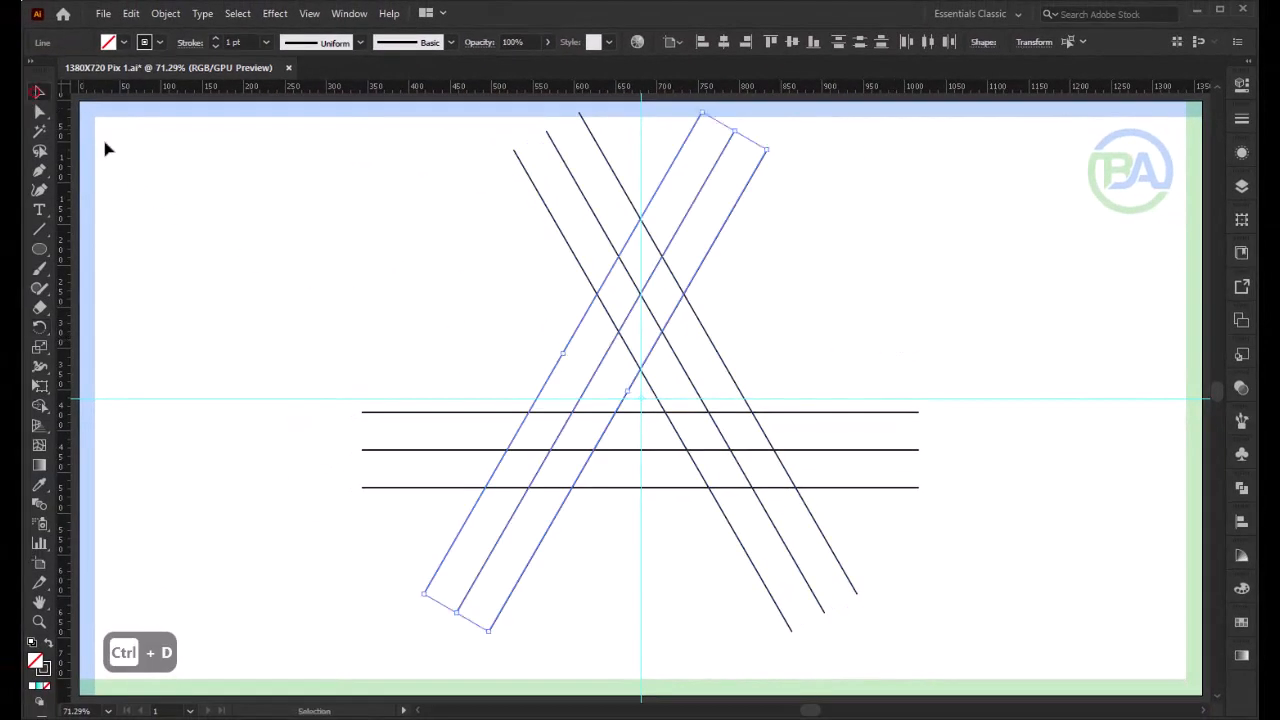
Copy the lower two horizontal lines and paste the duplicates in place.
drag(944, 435, 885, 500)
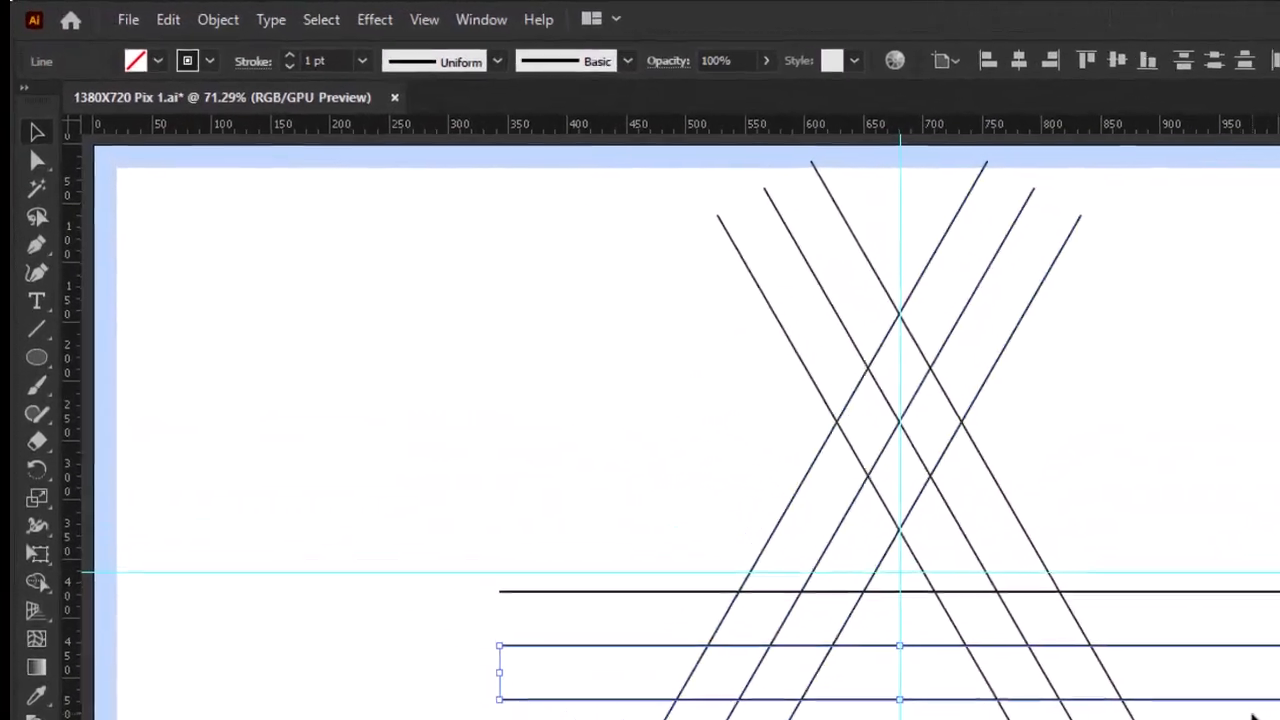
click(168, 19)
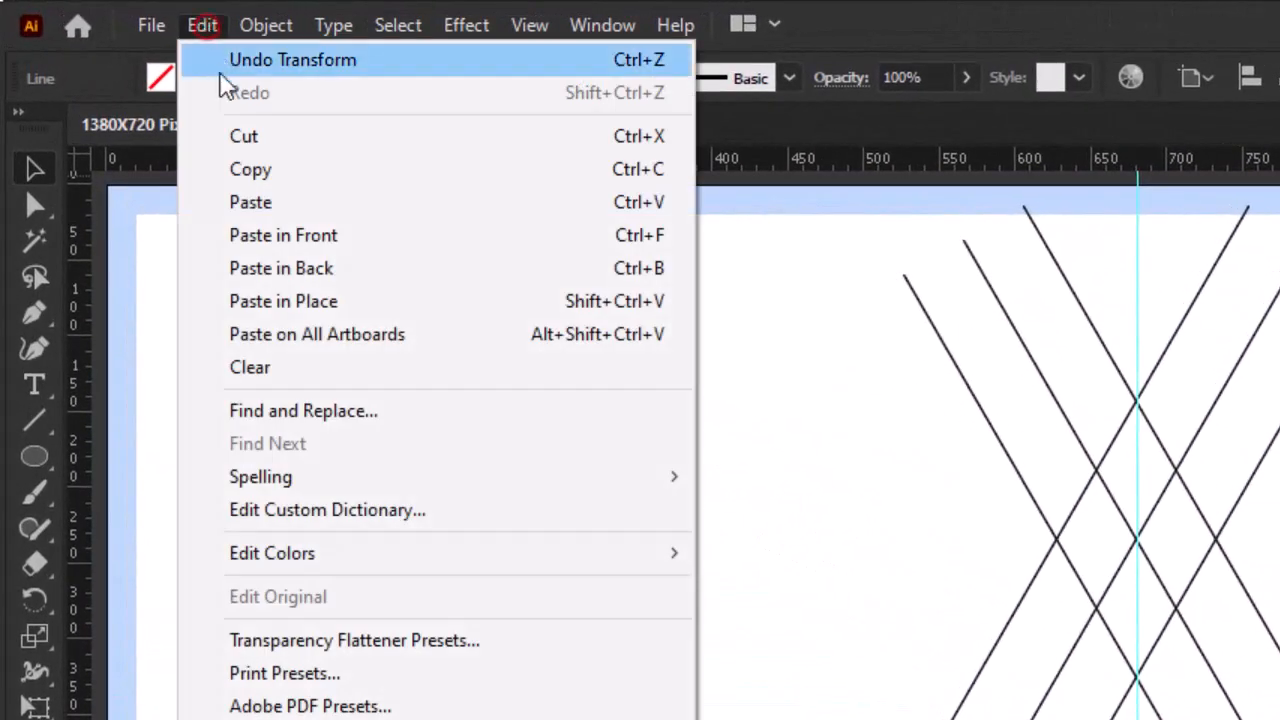
click(290, 172)
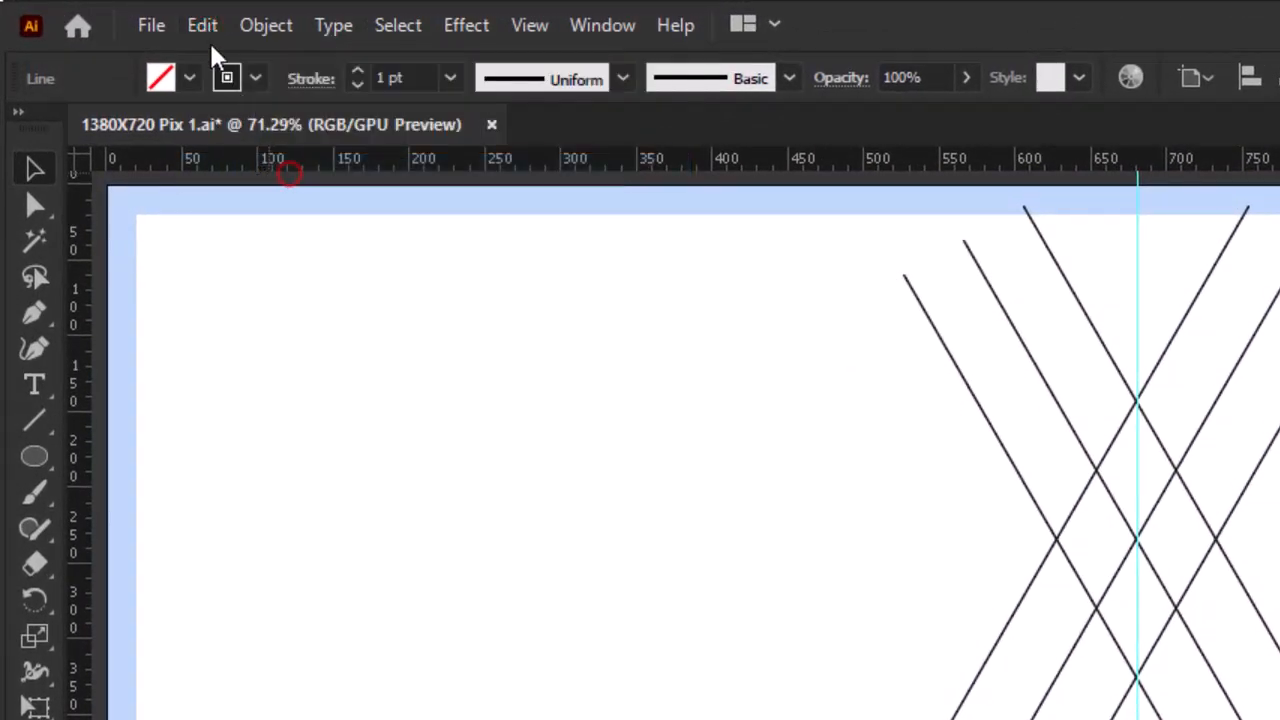
click(205, 27)
click(380, 301)
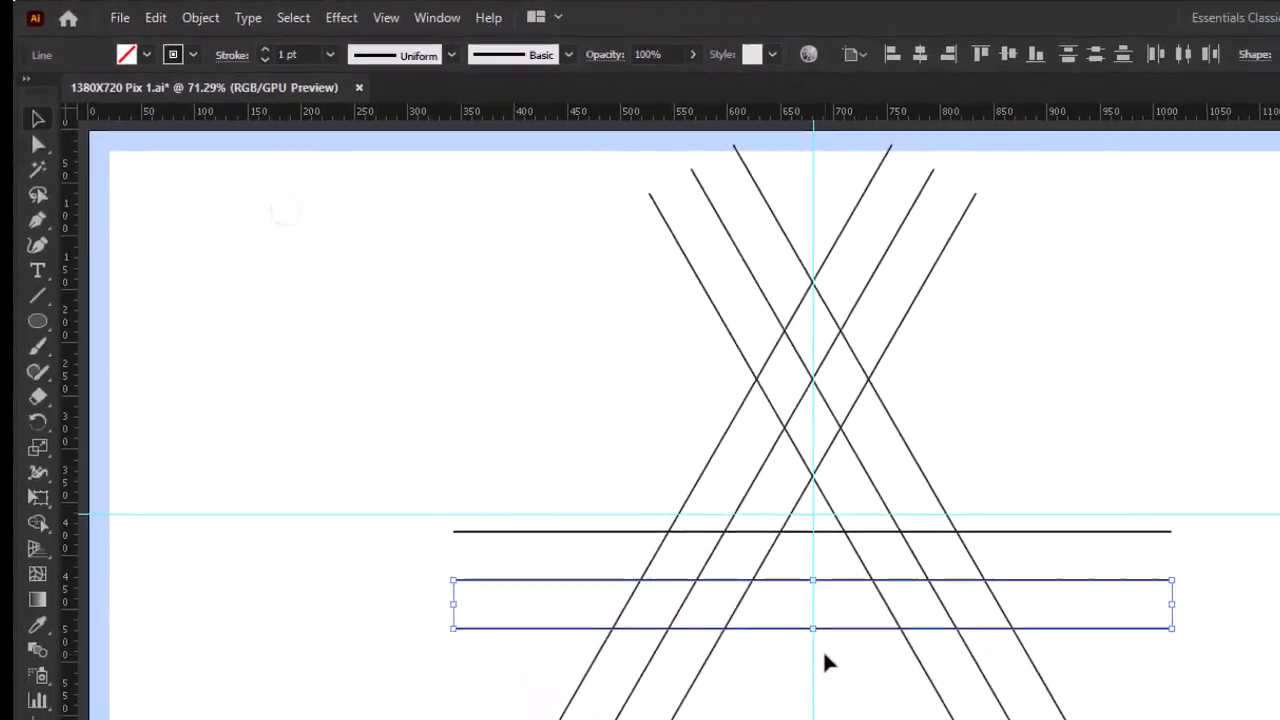
Nudge the pasted pair of lines straight down until its upper line sits slightly below the original lowest line.
key(Down)
key(Down)
key(Down)
key(Down)
key(Down)
key(Down)
key(Down)
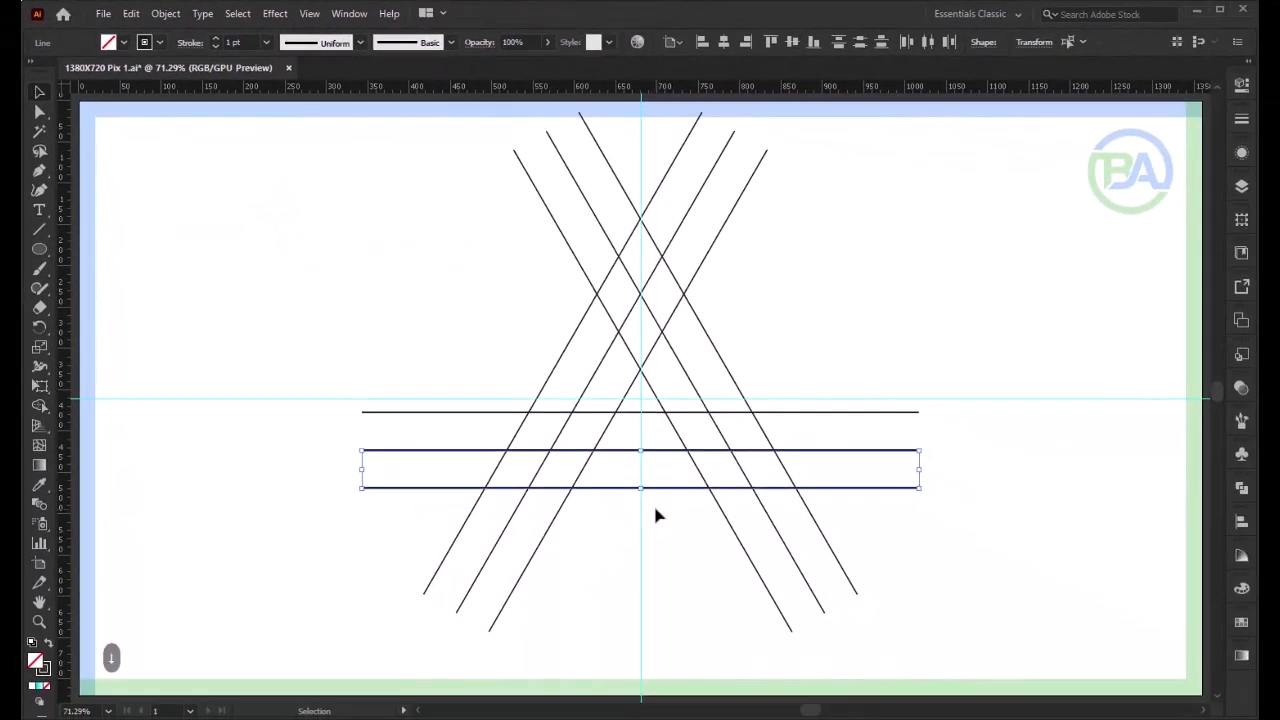
key(Down)
key(Down)
key(Down)
key(Down)
key(Down)
key(Down)
key(Down)
key(Down)
key(Down)
key(Down)
key(Down)
key(Down)
key(Down)
key(Down)
key(Down)
key(Down)
key(Down)
key(Down)
key(Down)
key(Down)
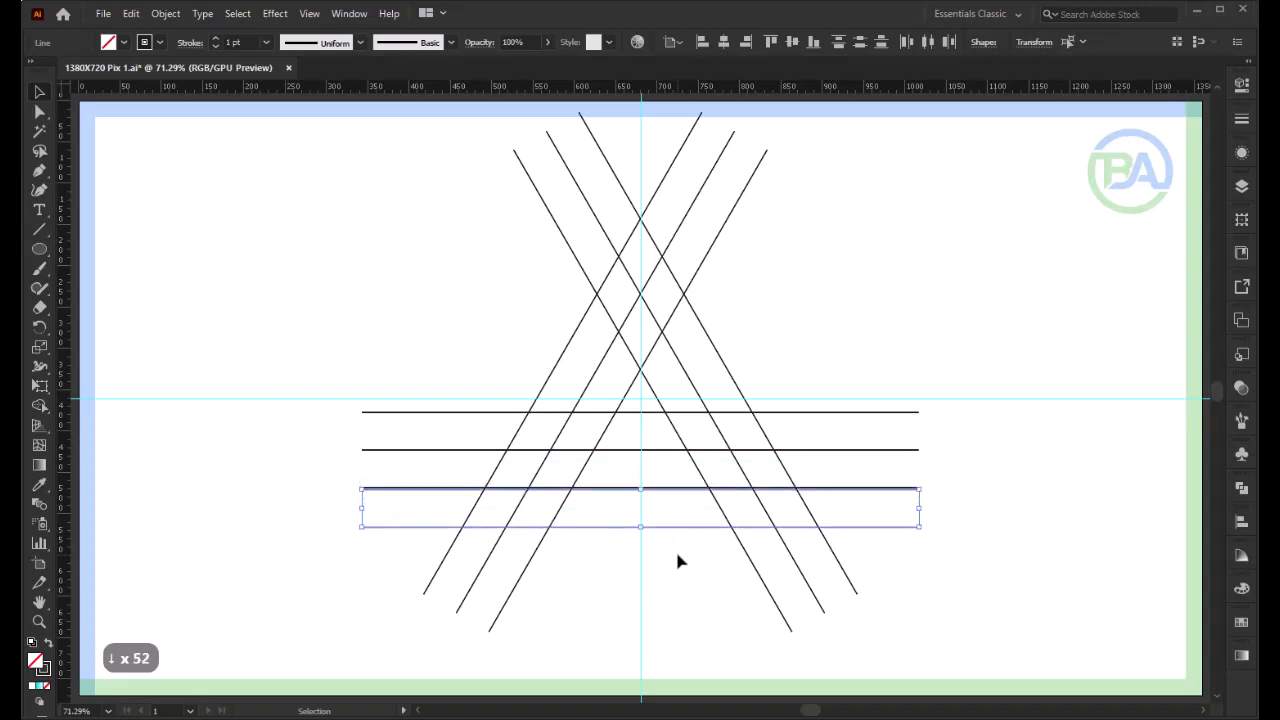
key(Down)
key(Down)
key(Down)
key(Down)
key(Down)
key(Down)
key(Down)
key(Down)
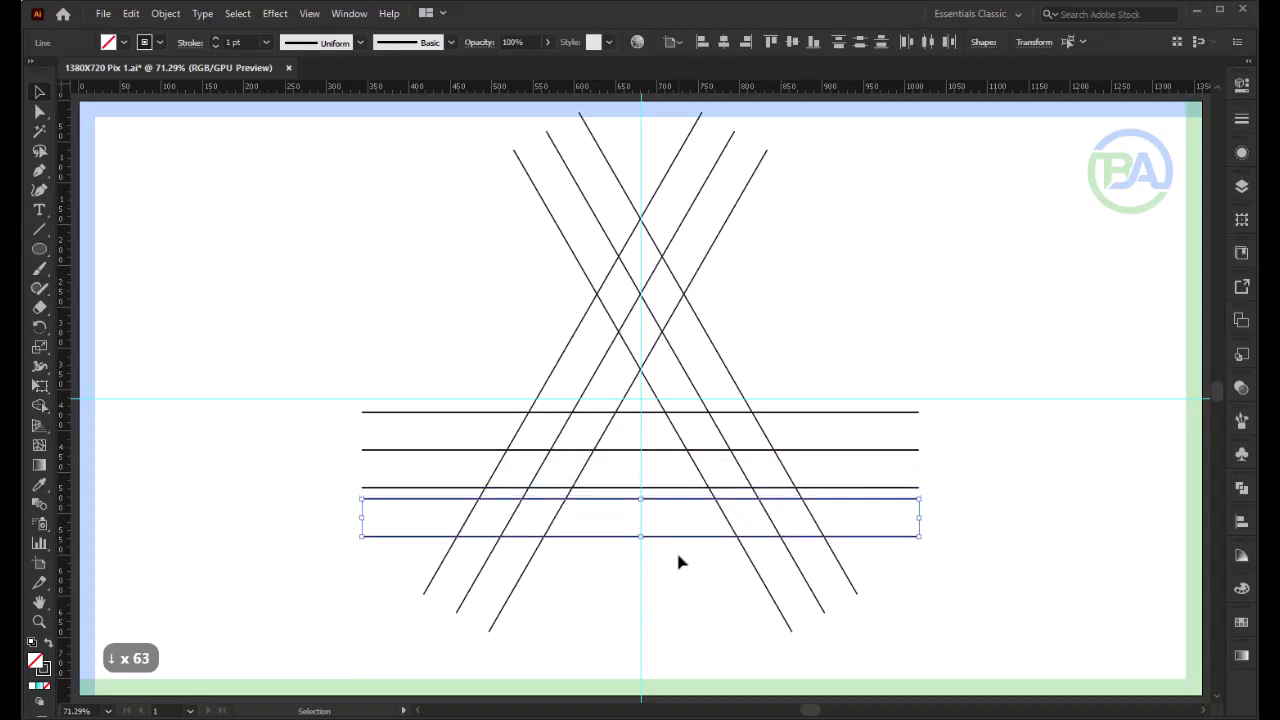
key(F9)
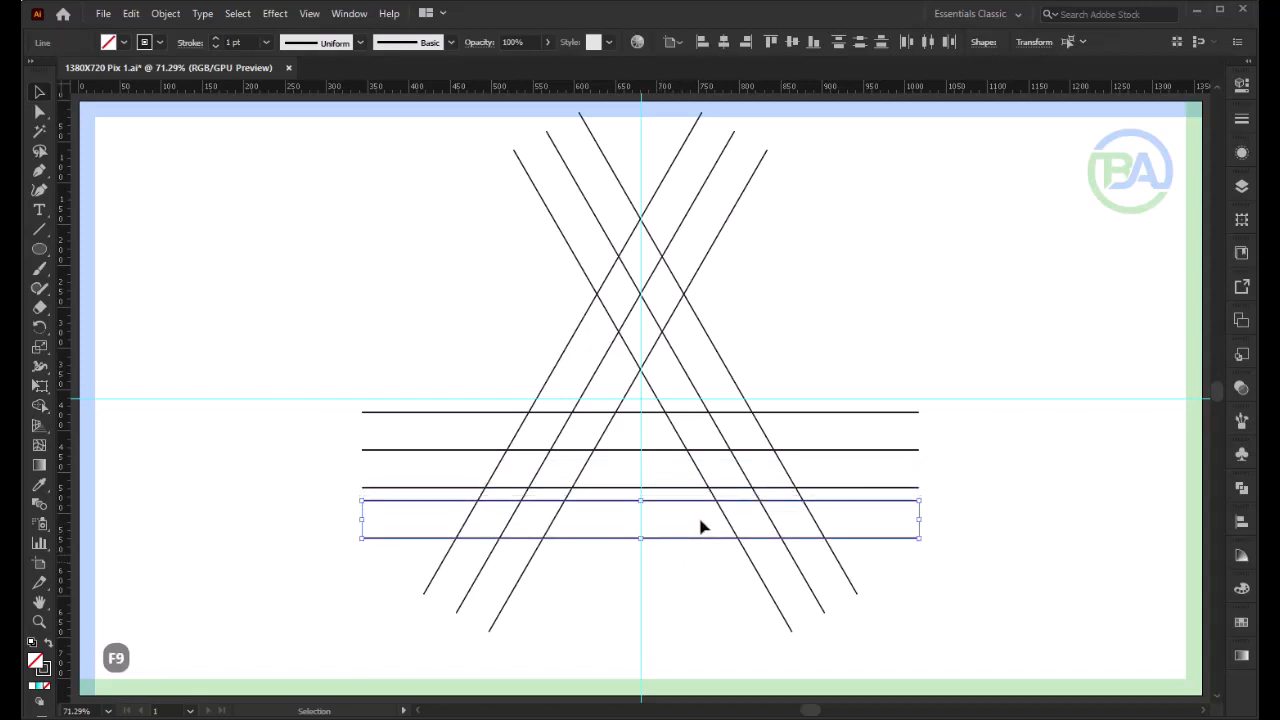
Draw short line segments between grid intersections: a horizontal one across the apex and a diagonal one across the lower end of the left leg.
key(z)
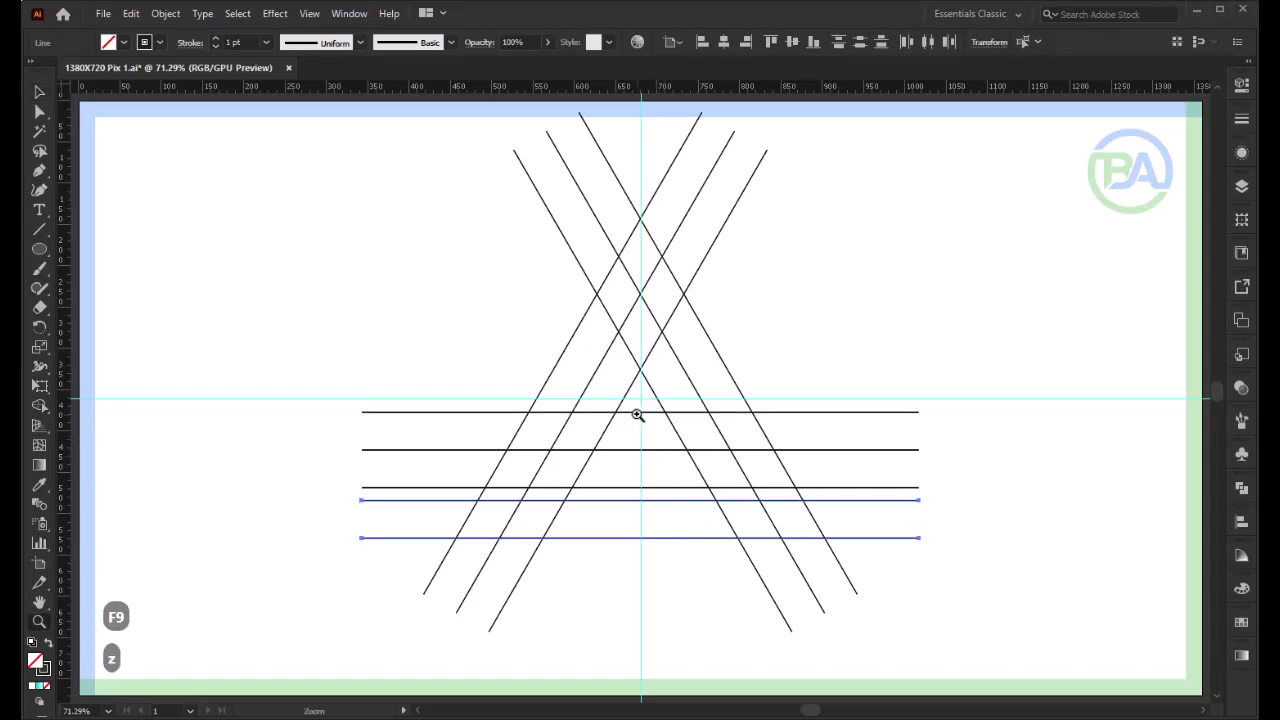
drag(637, 412, 689, 485)
key(space)
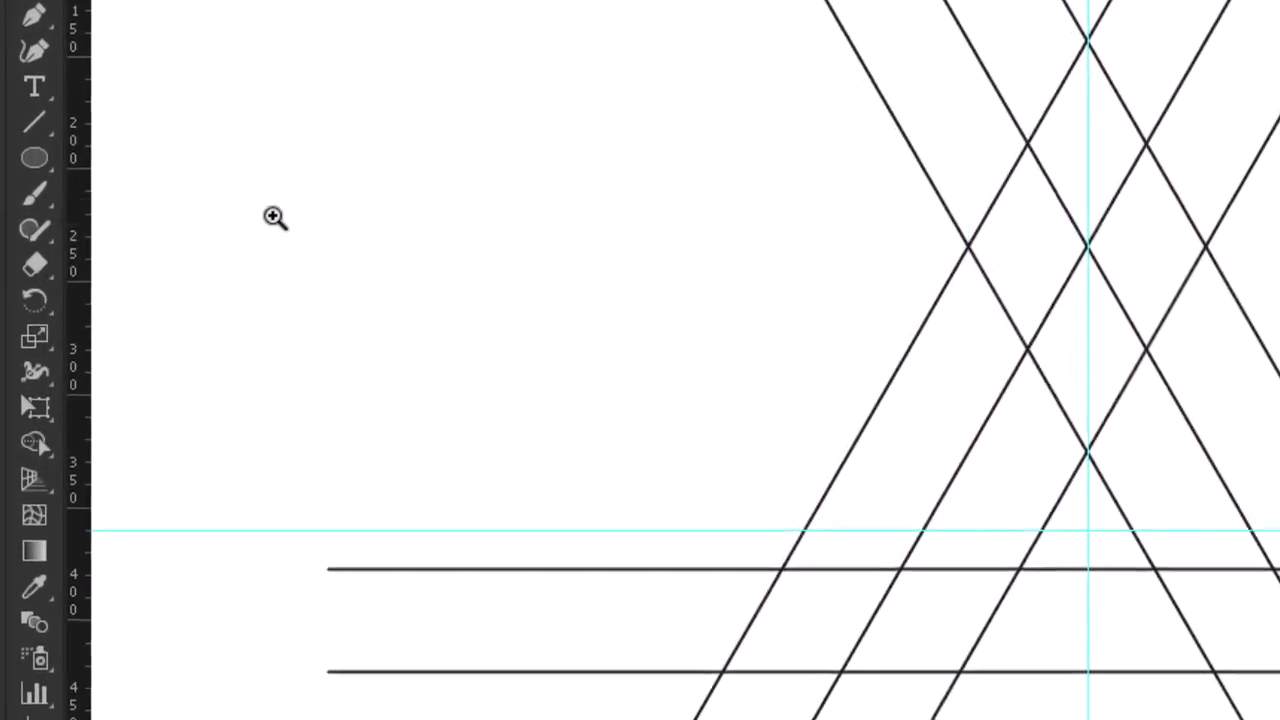
click(32, 125)
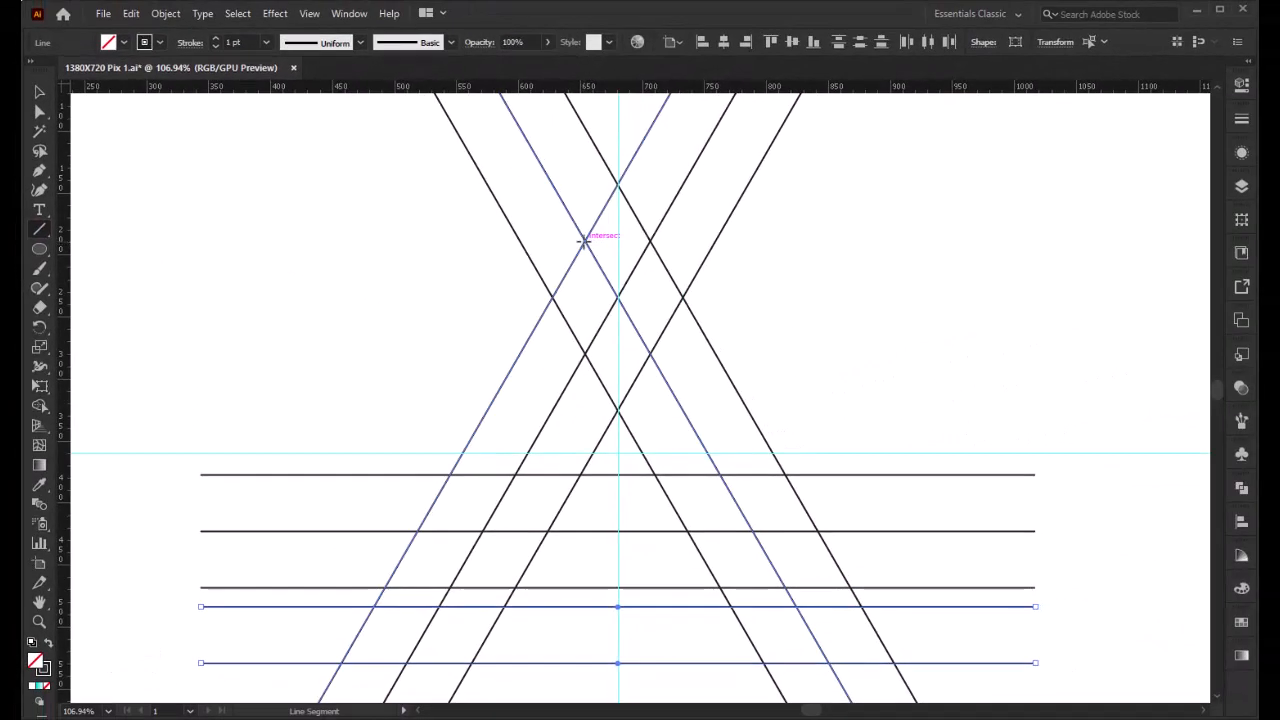
drag(583, 241, 650, 241)
drag(372, 607, 405, 662)
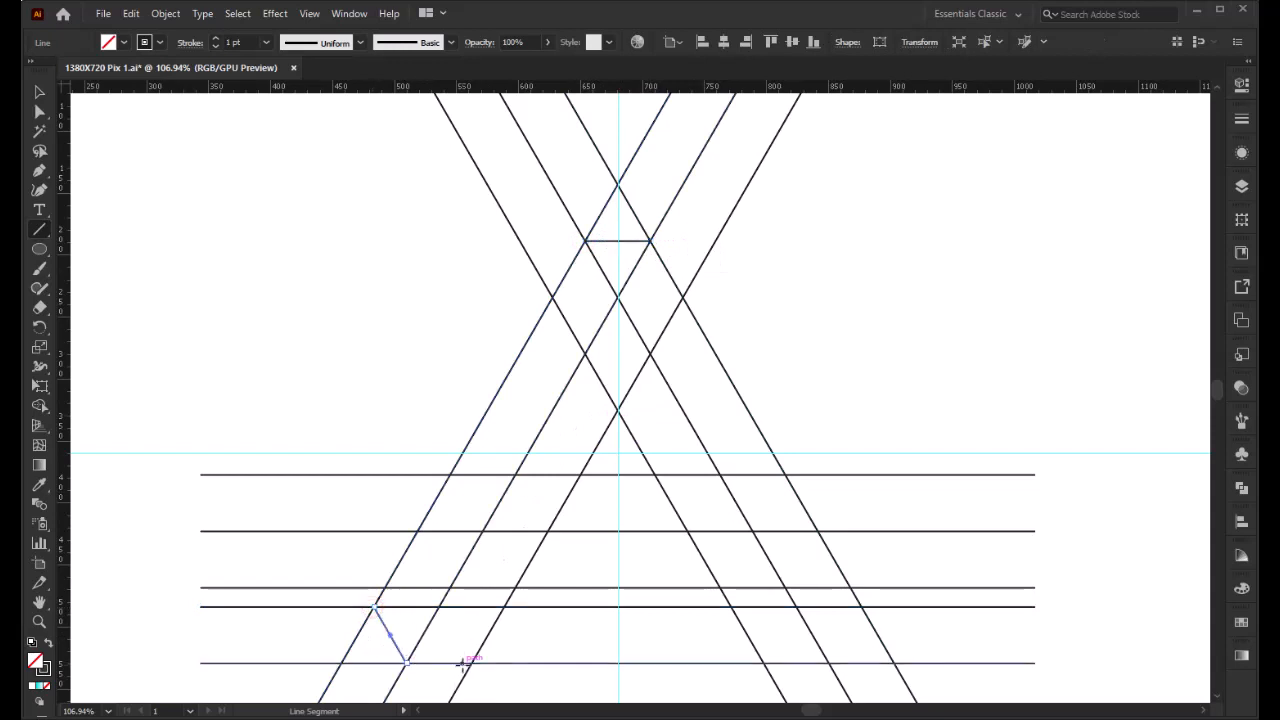
Draw three parallel diagonals about 53 px long at 240° between right-leg intersections: two across the lowest strip and one below the crossbar.
drag(860, 606, 829, 662)
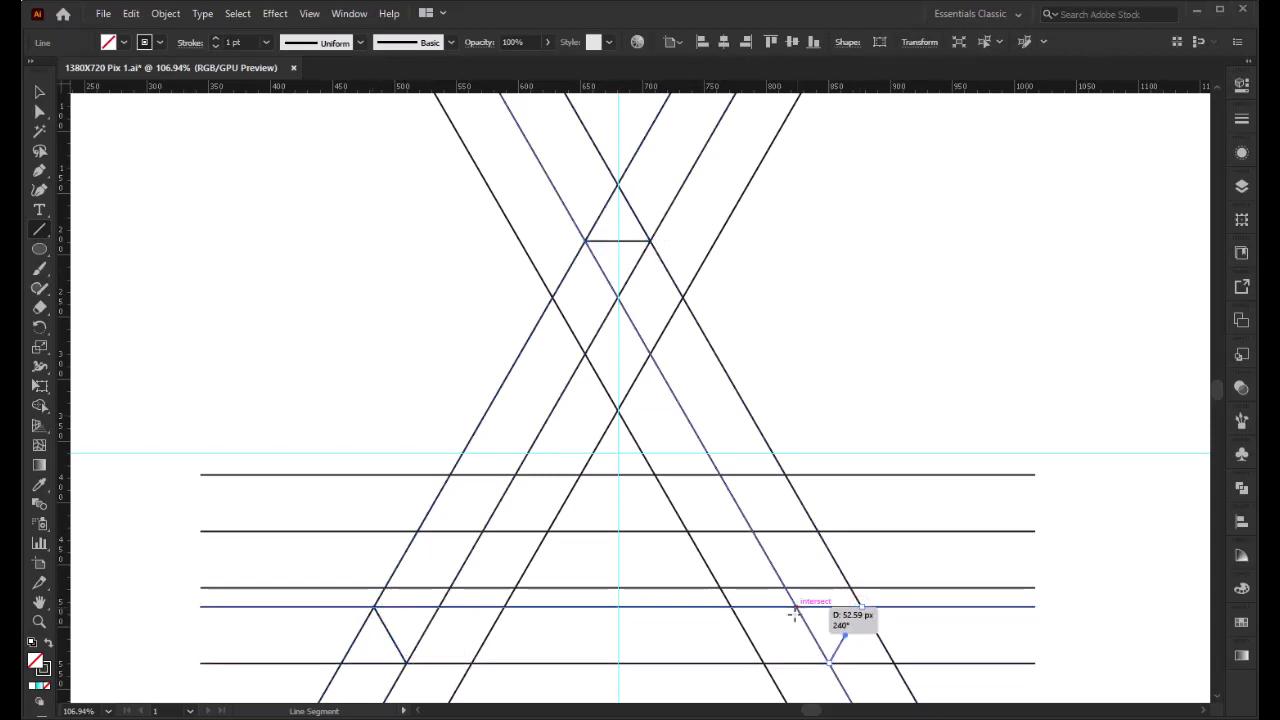
drag(797, 606, 765, 662)
key(F9)
key(F9)
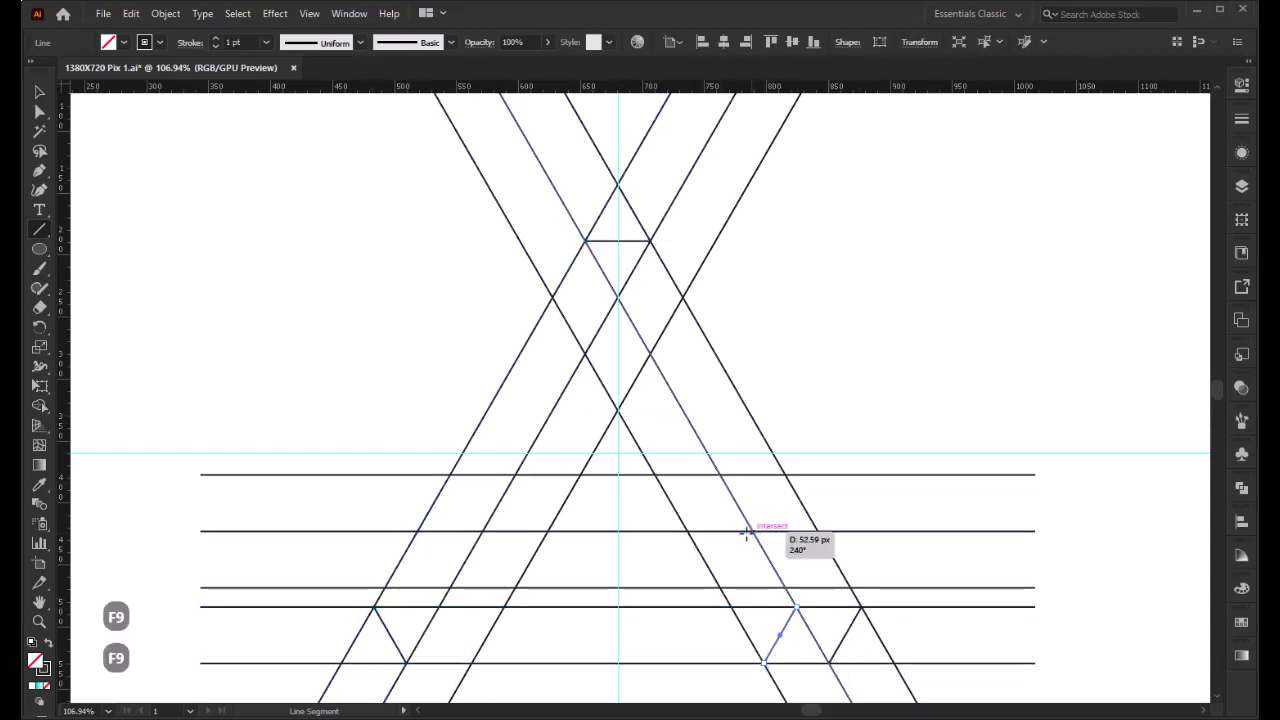
drag(752, 531, 719, 588)
Select all the construction lines and activate the Shape Builder tool.
key(z)
drag(646, 386, 682, 386)
key(space)
drag(663, 416, 662, 364)
key(F9)
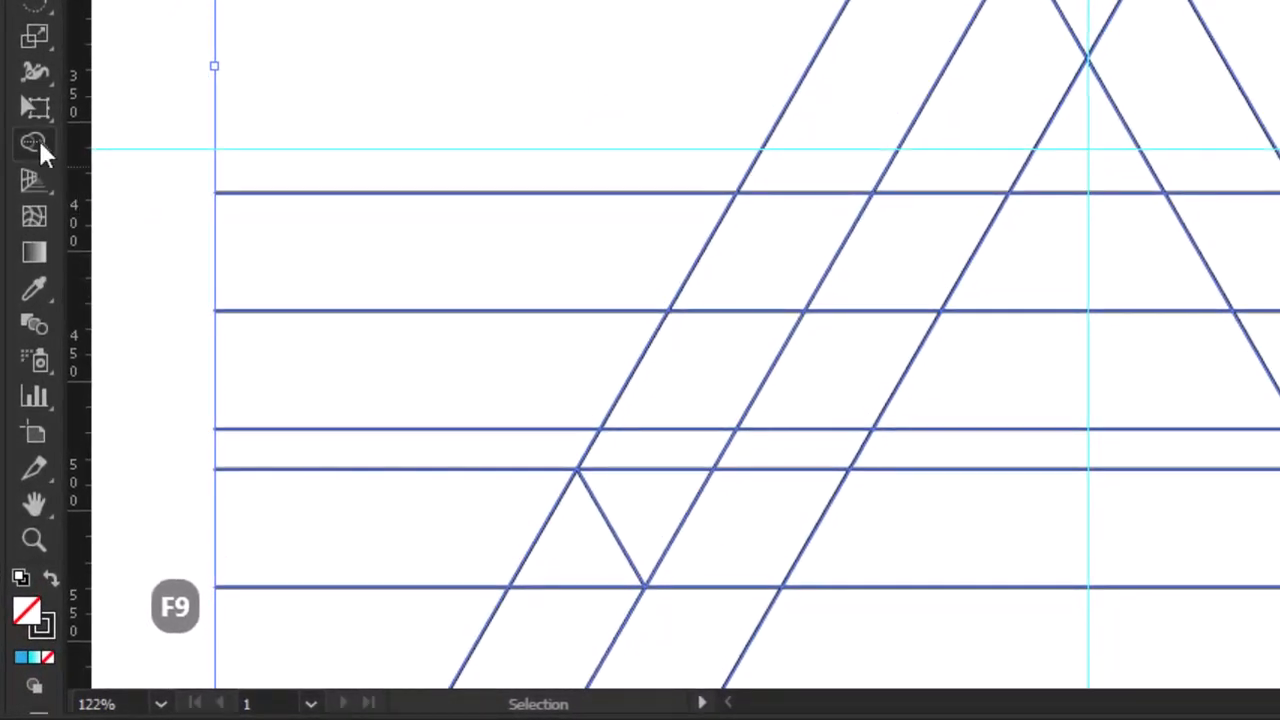
click(38, 143)
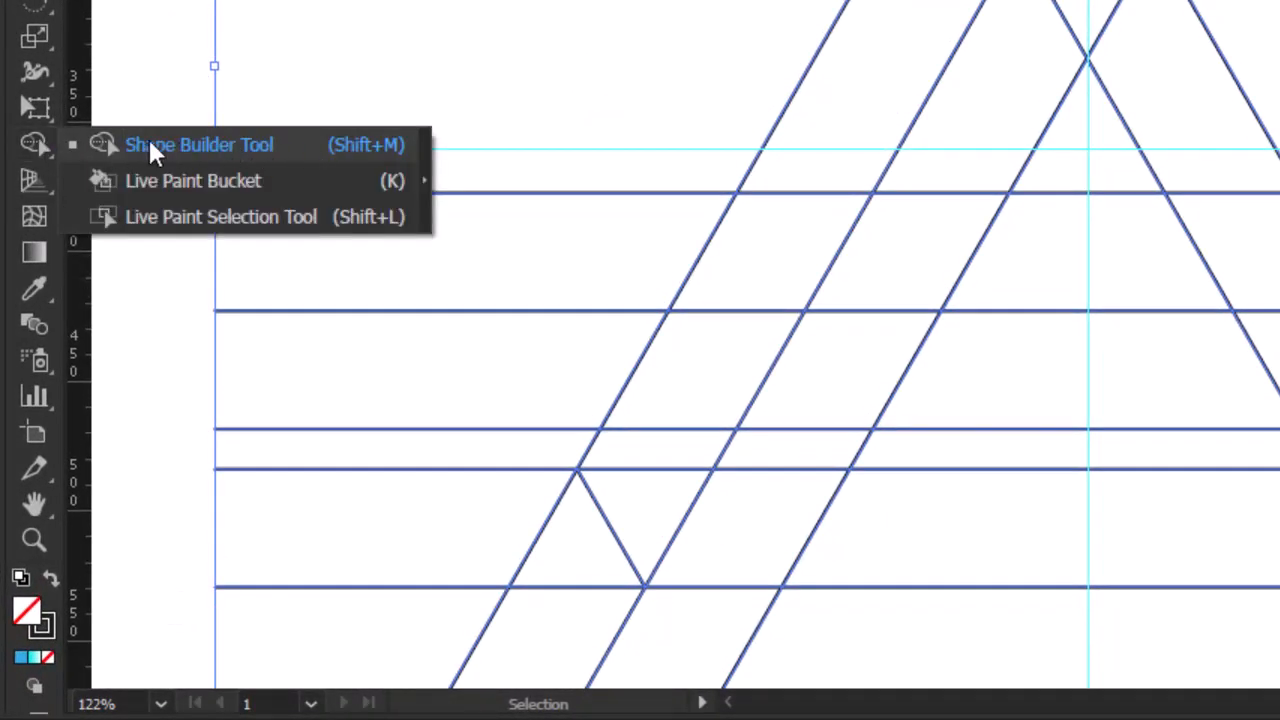
click(206, 144)
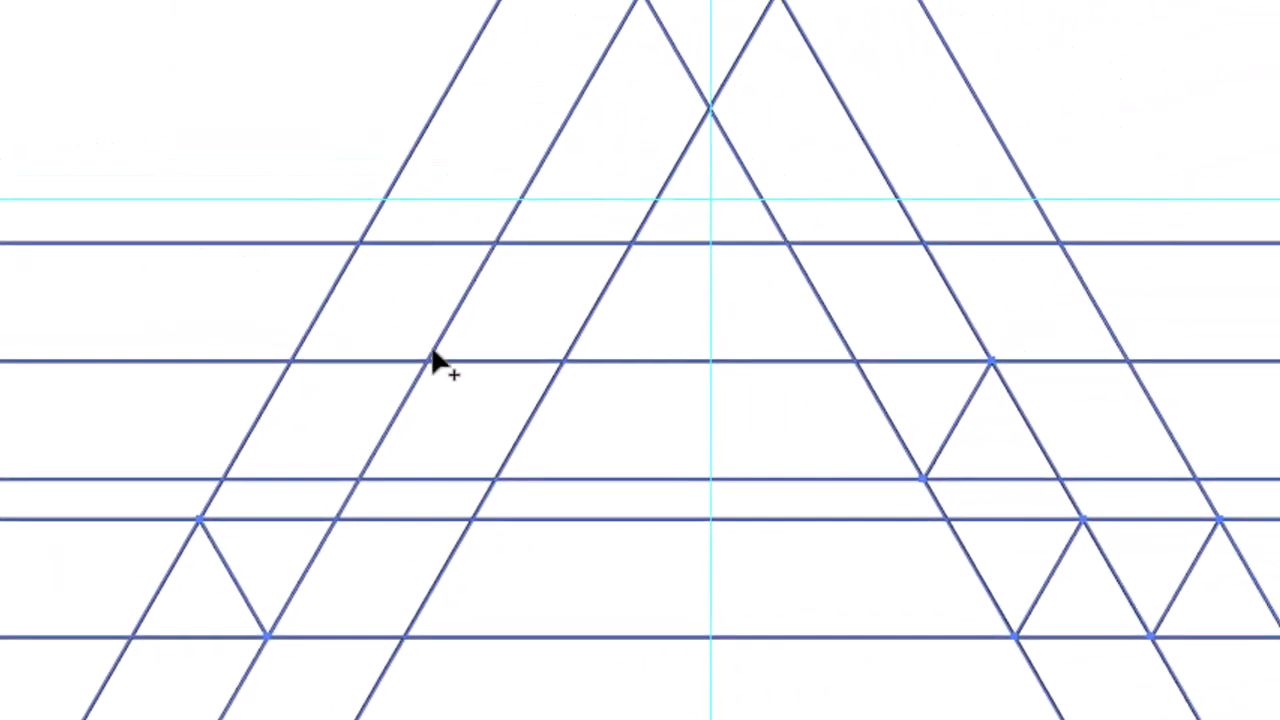
Using a light blue swatch fill, merge the outer right leg and upper crossbar strip regions into one face.
click(1245, 675)
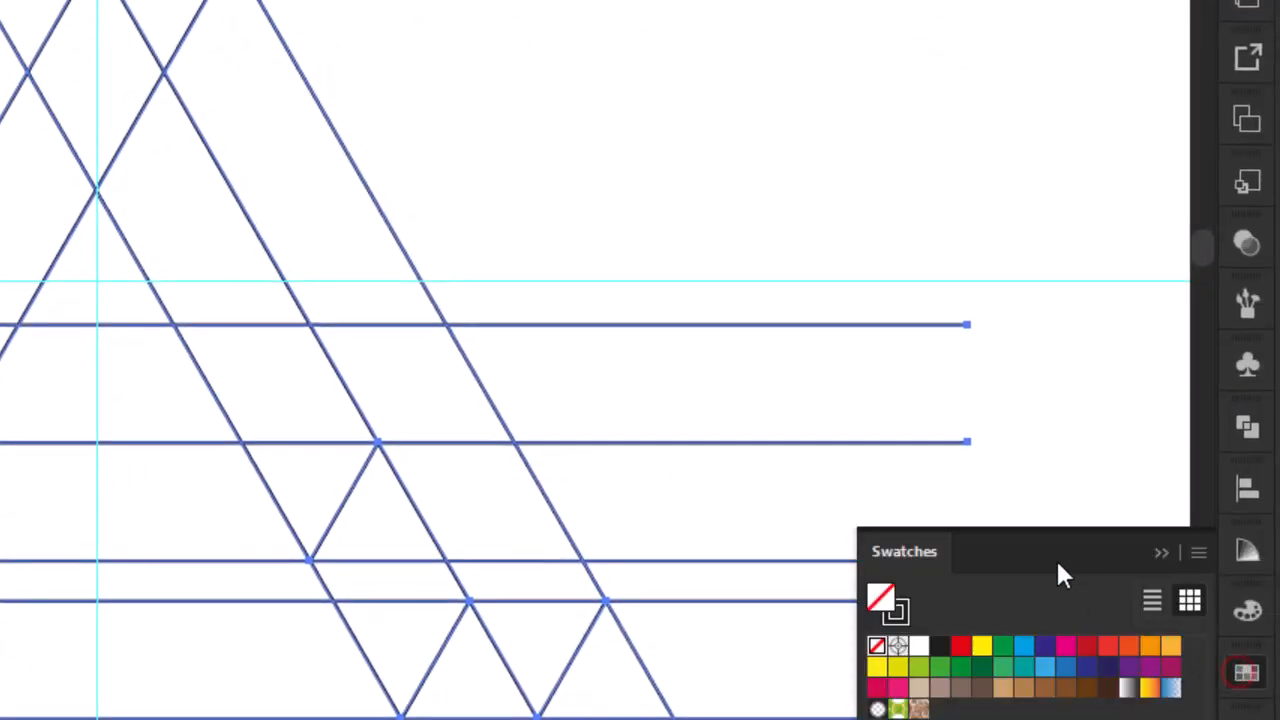
drag(1058, 566, 1012, 5)
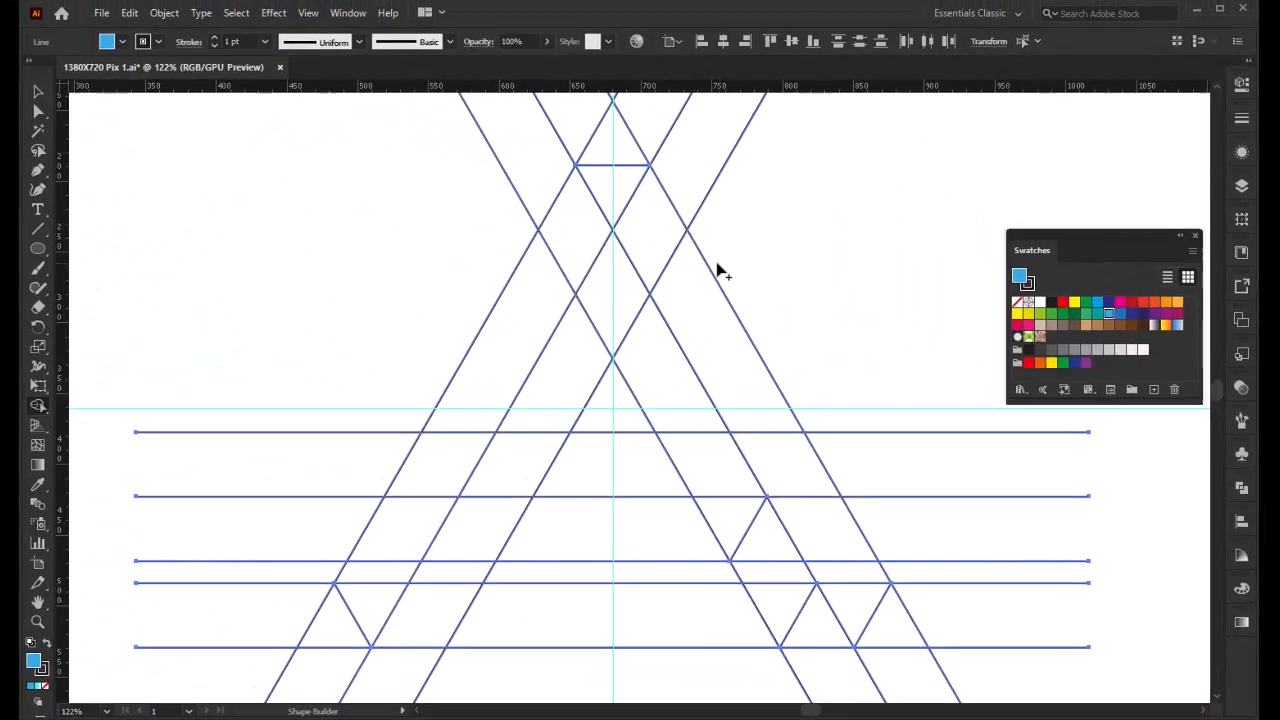
click(626, 188)
drag(626, 187, 705, 351)
mouse_move(745, 418)
mouse_down()
mouse_move(773, 457)
mouse_move(702, 470)
mouse_up()
mouse_move(815, 492)
mouse_down()
mouse_move(823, 548)
mouse_move(780, 565)
mouse_move(776, 603)
mouse_move(829, 567)
mouse_up()
key(F9)
Merge the outer left leg with the inner right strip in dark blue, and build the inner left leg, lower crossbar and right foot in medium blue.
click(1130, 313)
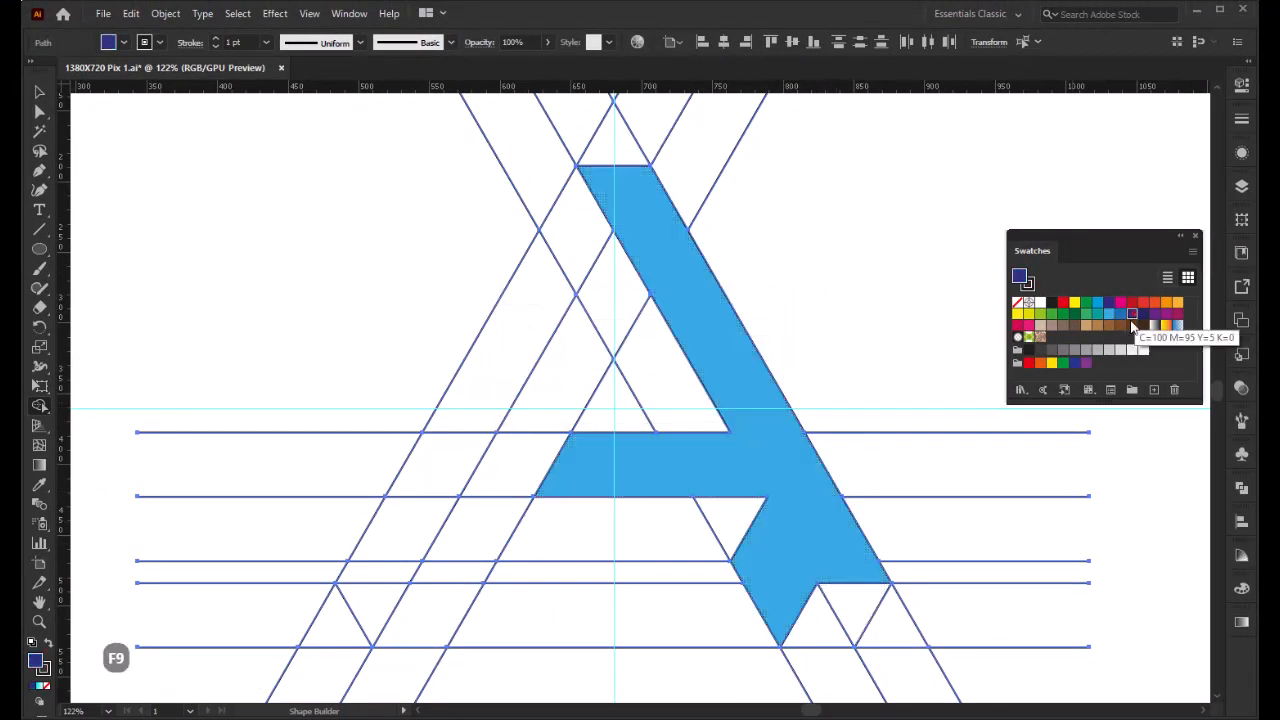
mouse_move(676, 393)
mouse_down()
mouse_move(589, 252)
mouse_move(517, 331)
mouse_move(389, 591)
mouse_up()
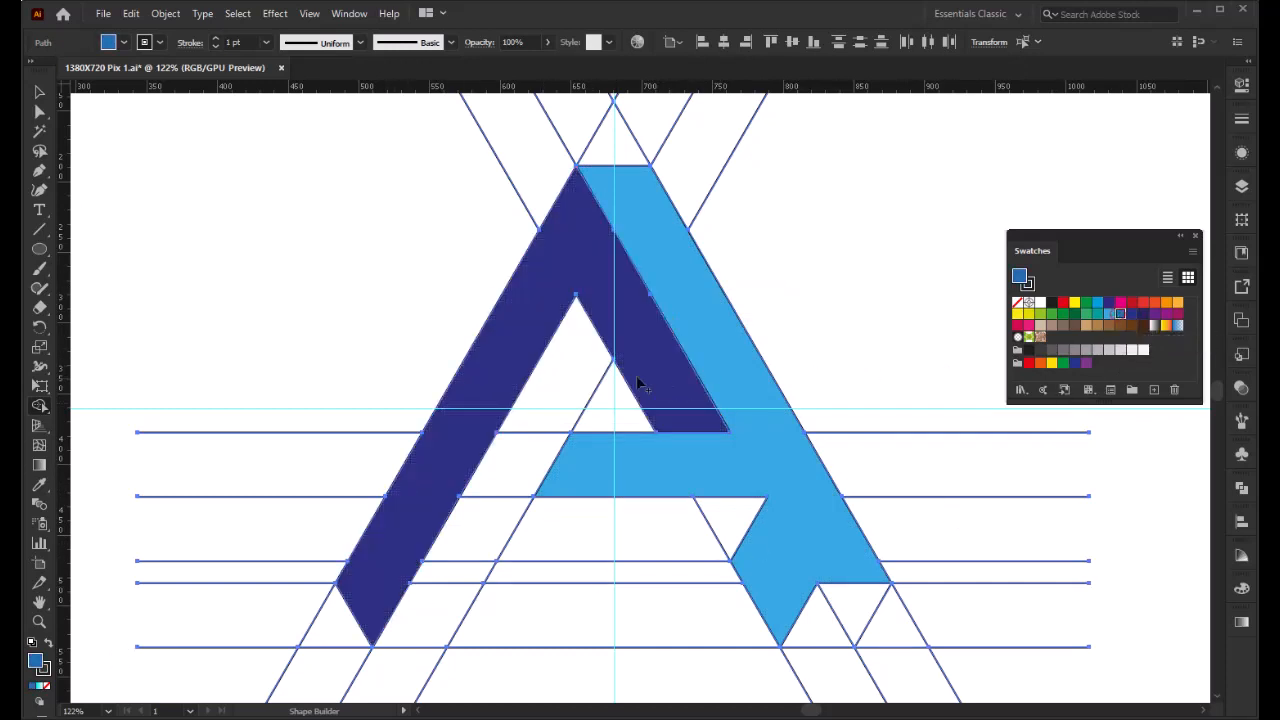
mouse_move(595, 345)
mouse_down()
mouse_move(444, 607)
mouse_move(533, 540)
mouse_move(735, 532)
mouse_up()
click(850, 612)
key(F9)
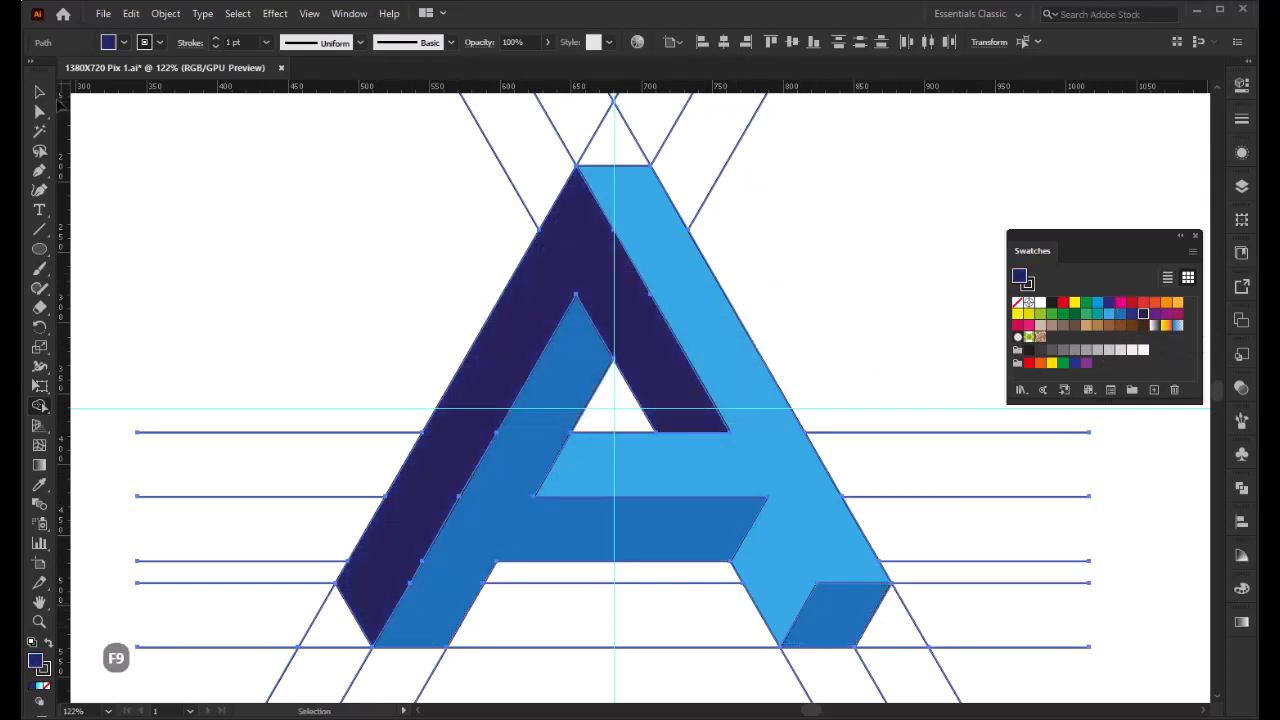
Select the coloured faces of the letter A without the surrounding construction lines and cut them.
key(v)
key(ctrl+shift+a)
click(487, 355)
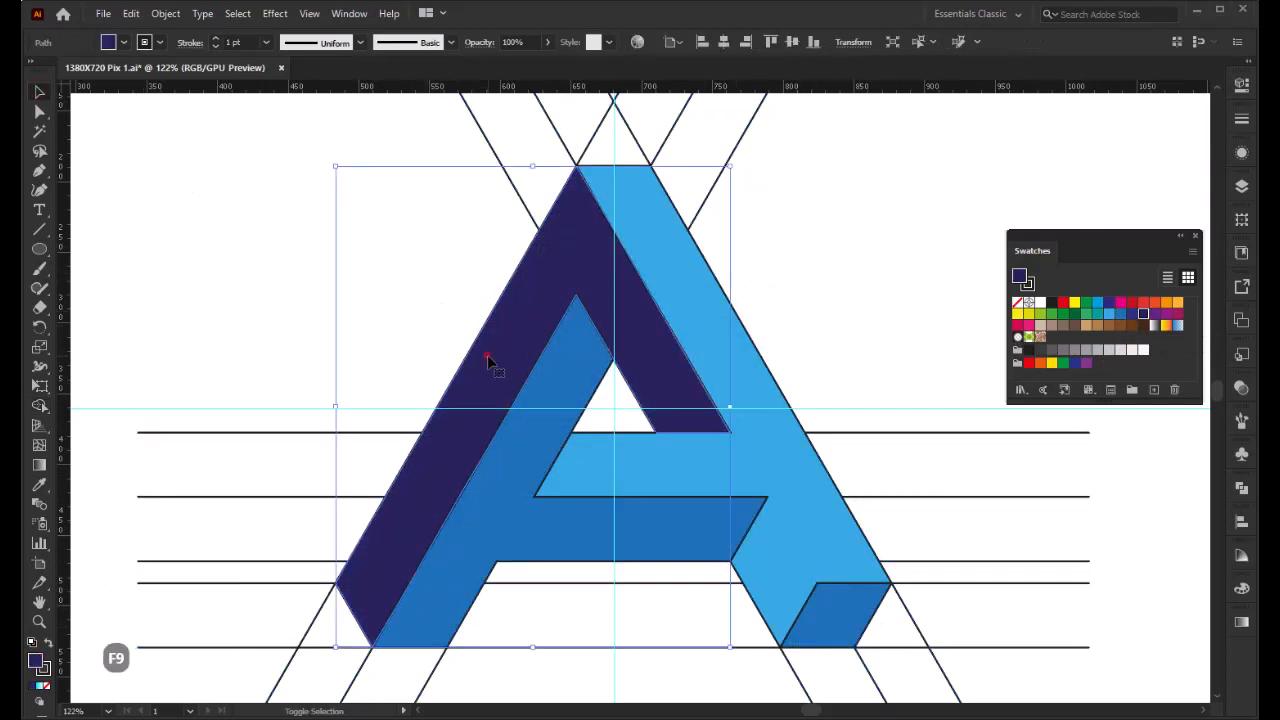
shift+click(700, 469)
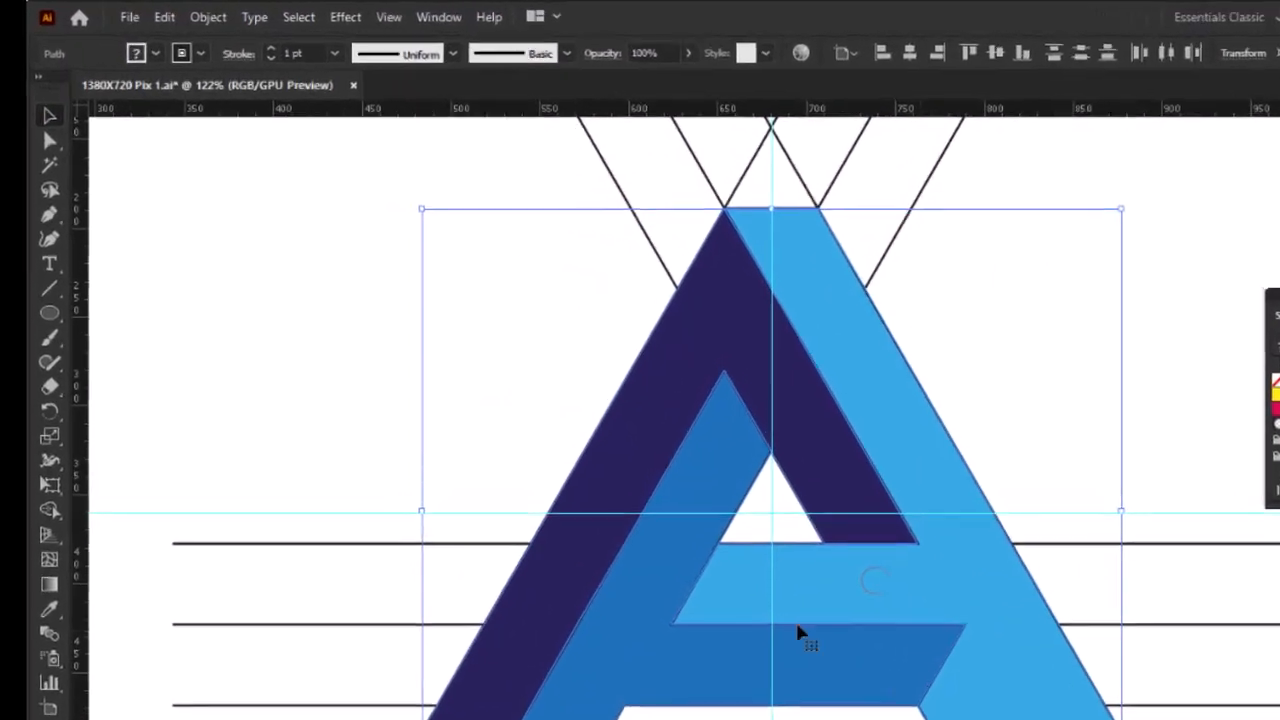
click(164, 17)
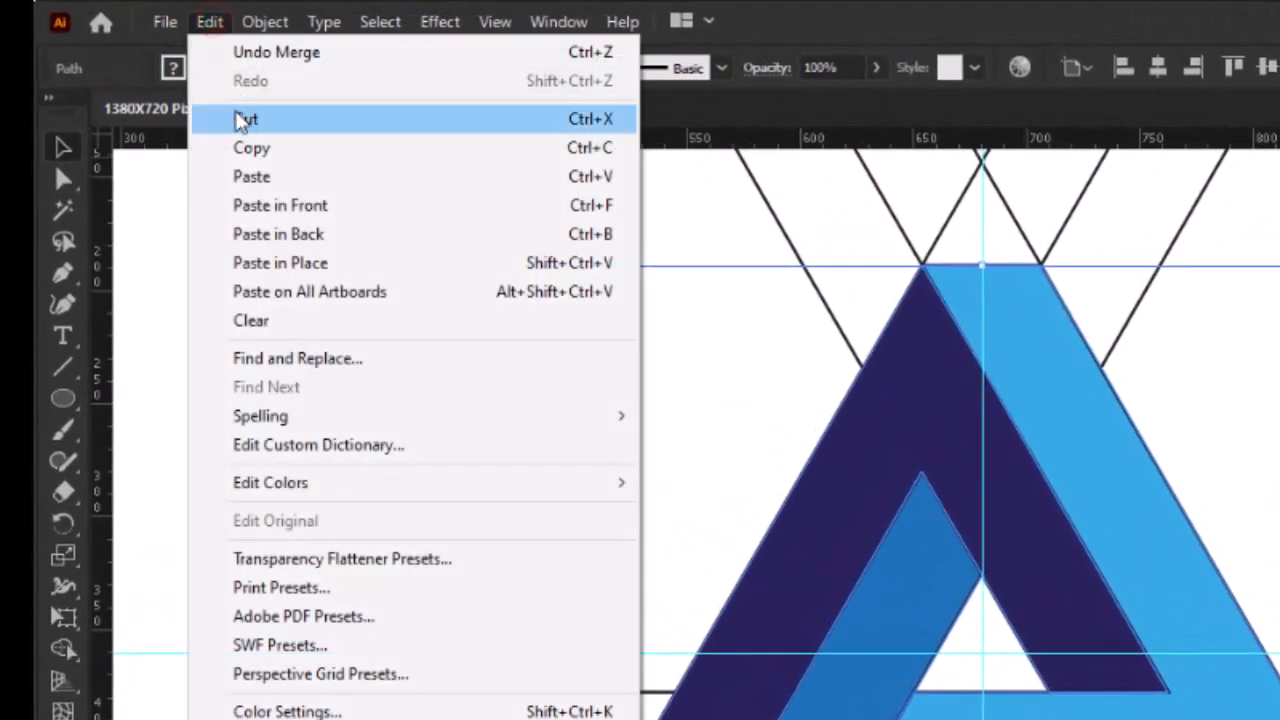
click(262, 122)
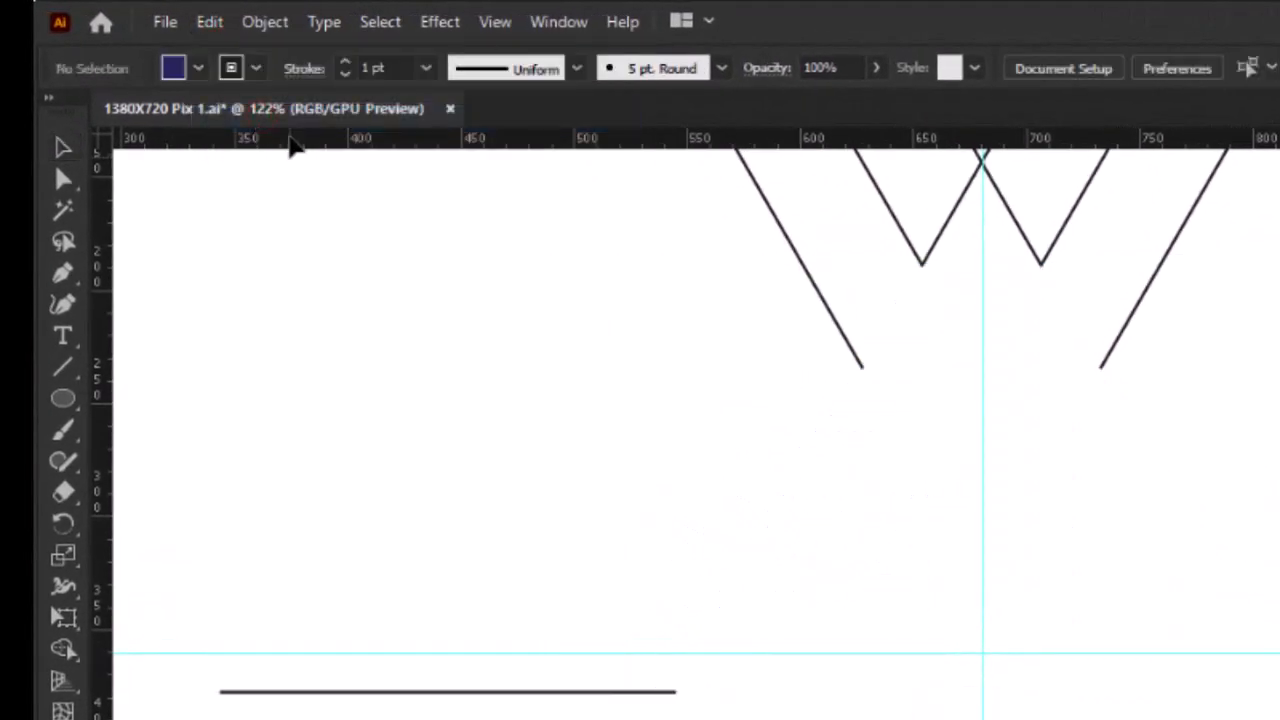
Delete all the leftover construction lines from the artboard.
key(ctrl+0)
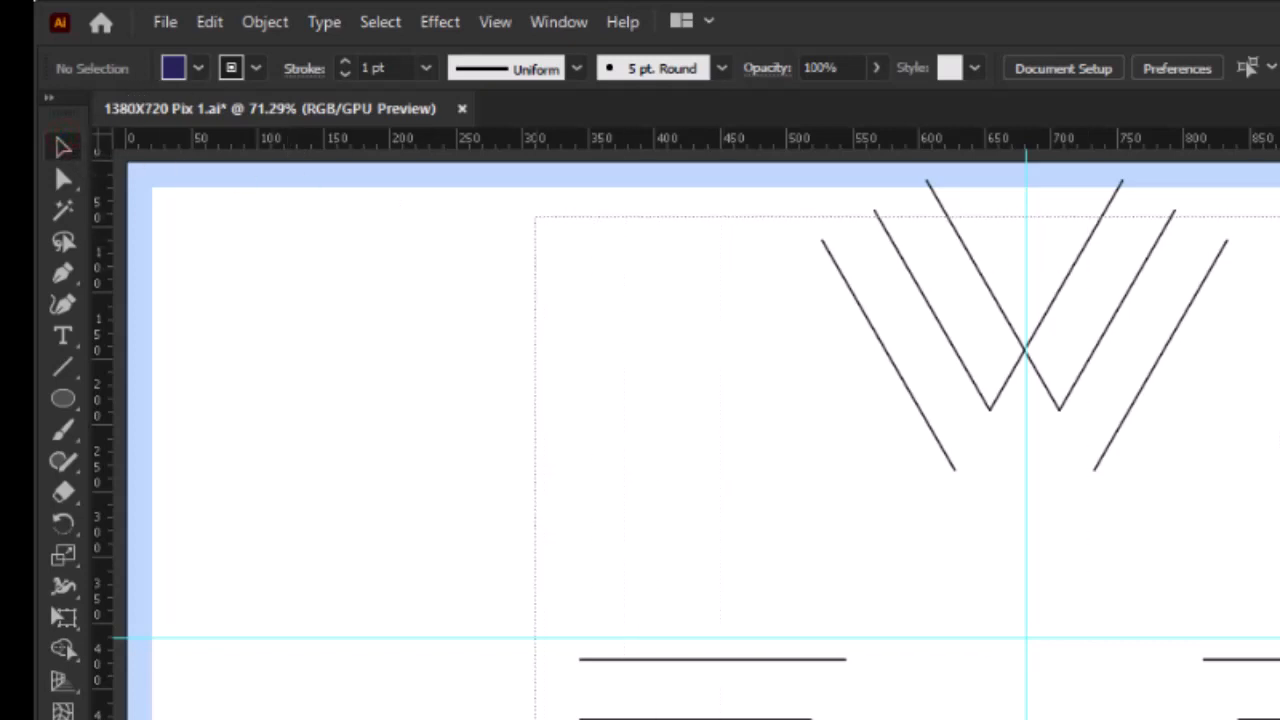
key(ctrl+a)
key(Delete)
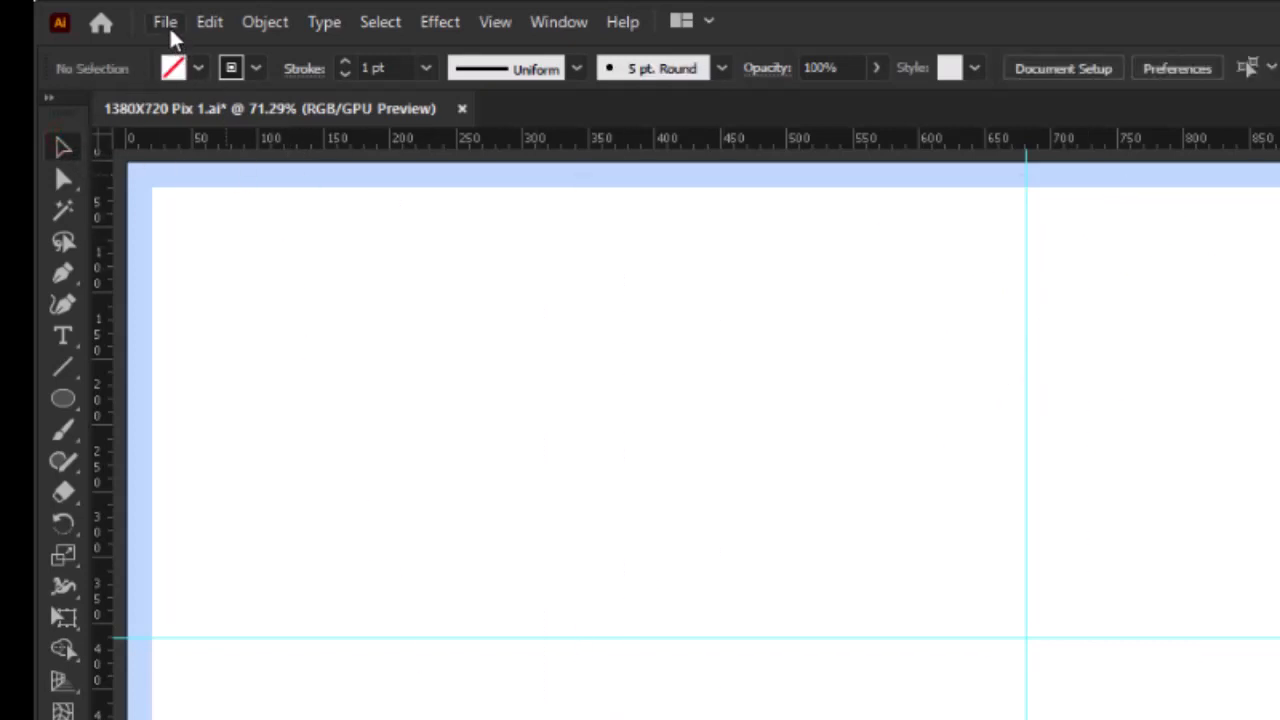
Paste the cut letter faces back in place and remove their stroke.
click(209, 22)
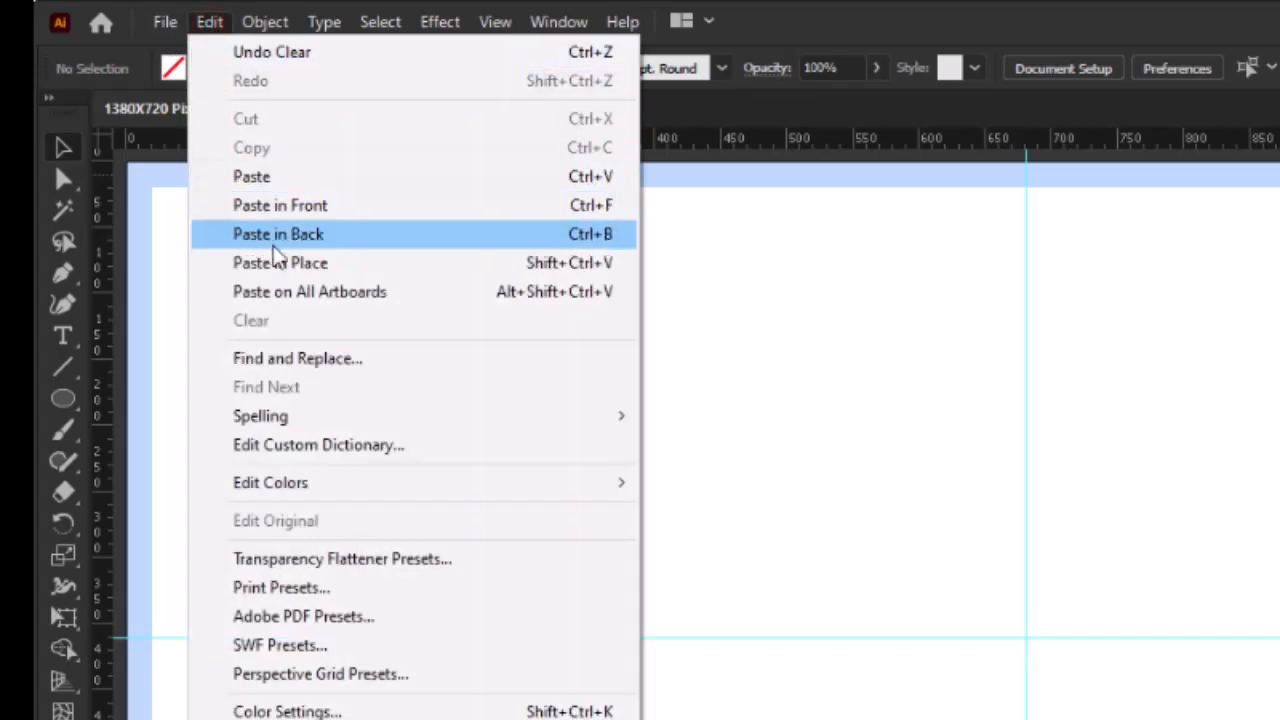
click(360, 263)
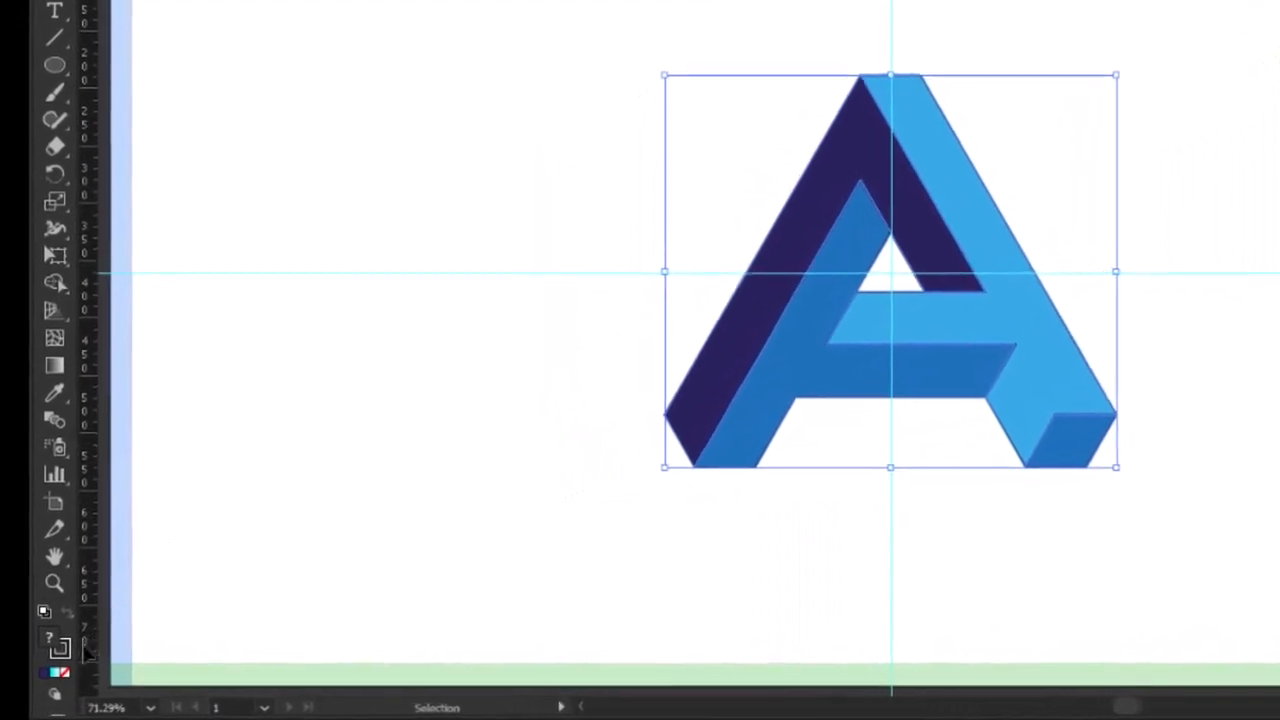
click(66, 673)
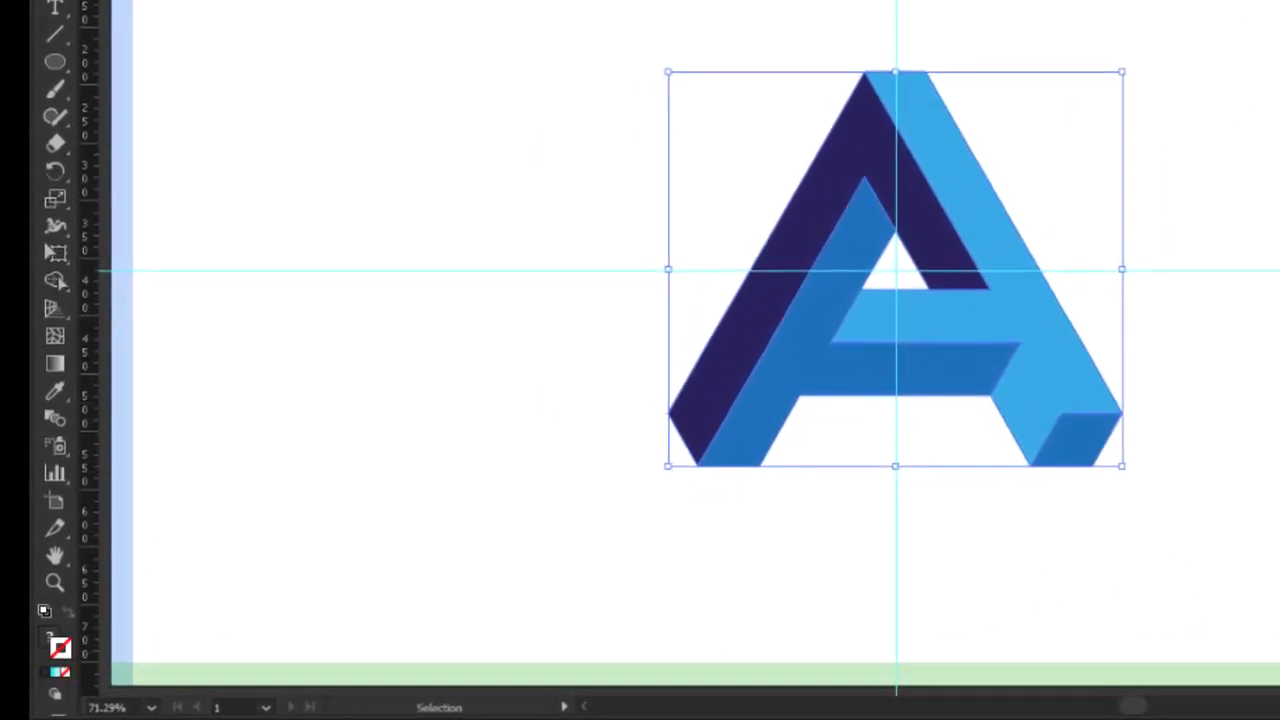
click(1083, 172)
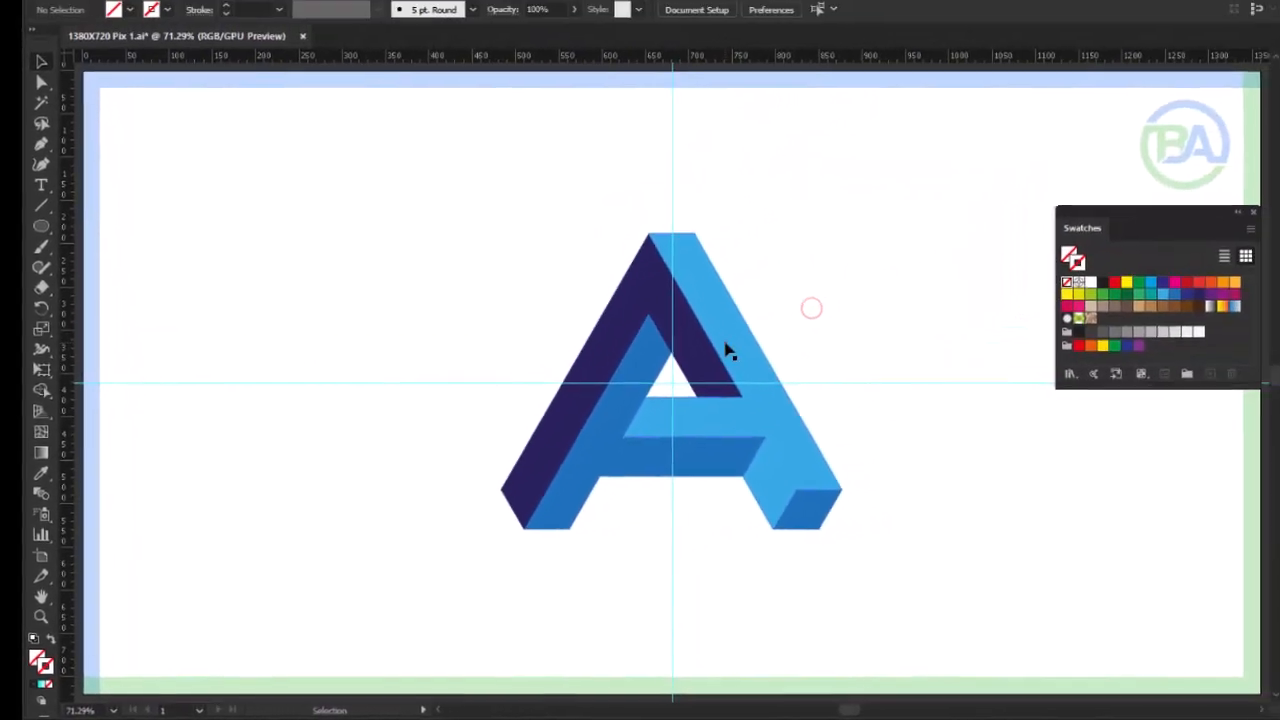
Recolour the light blue right leg and upper crossbar face to cyan by raising its green value to 209 (36D1E1).
click(727, 350)
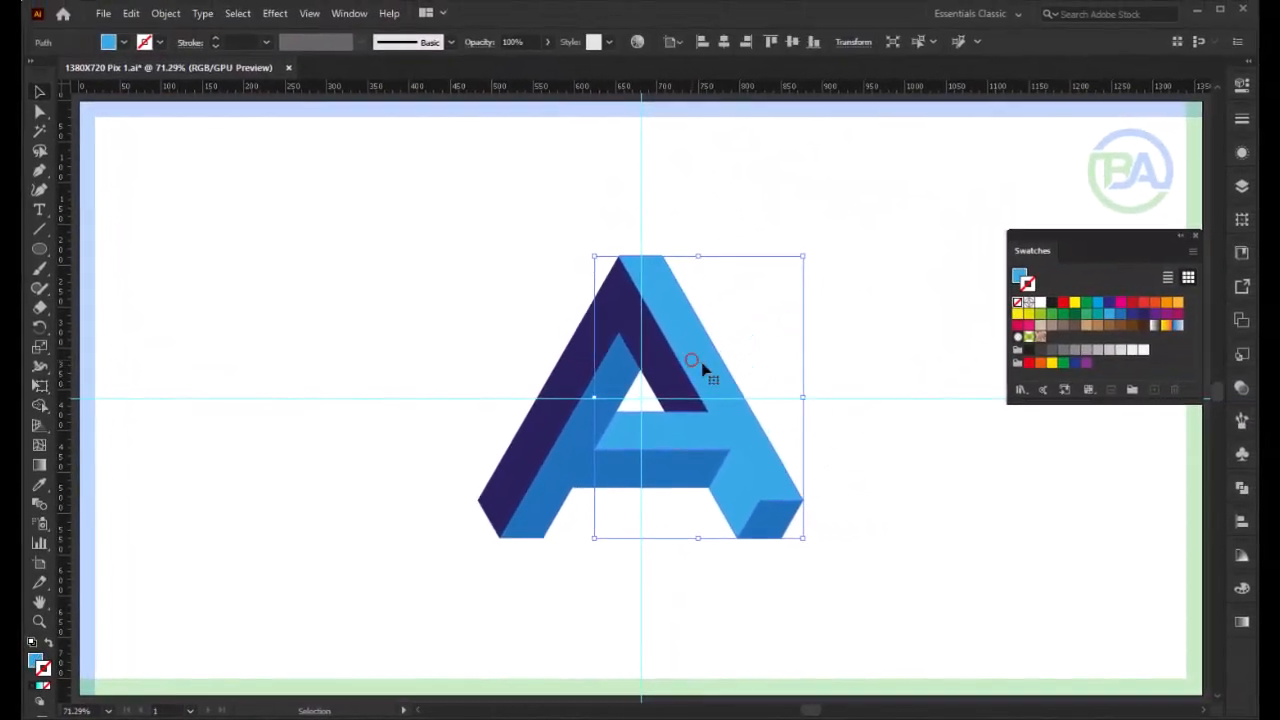
click(1245, 570)
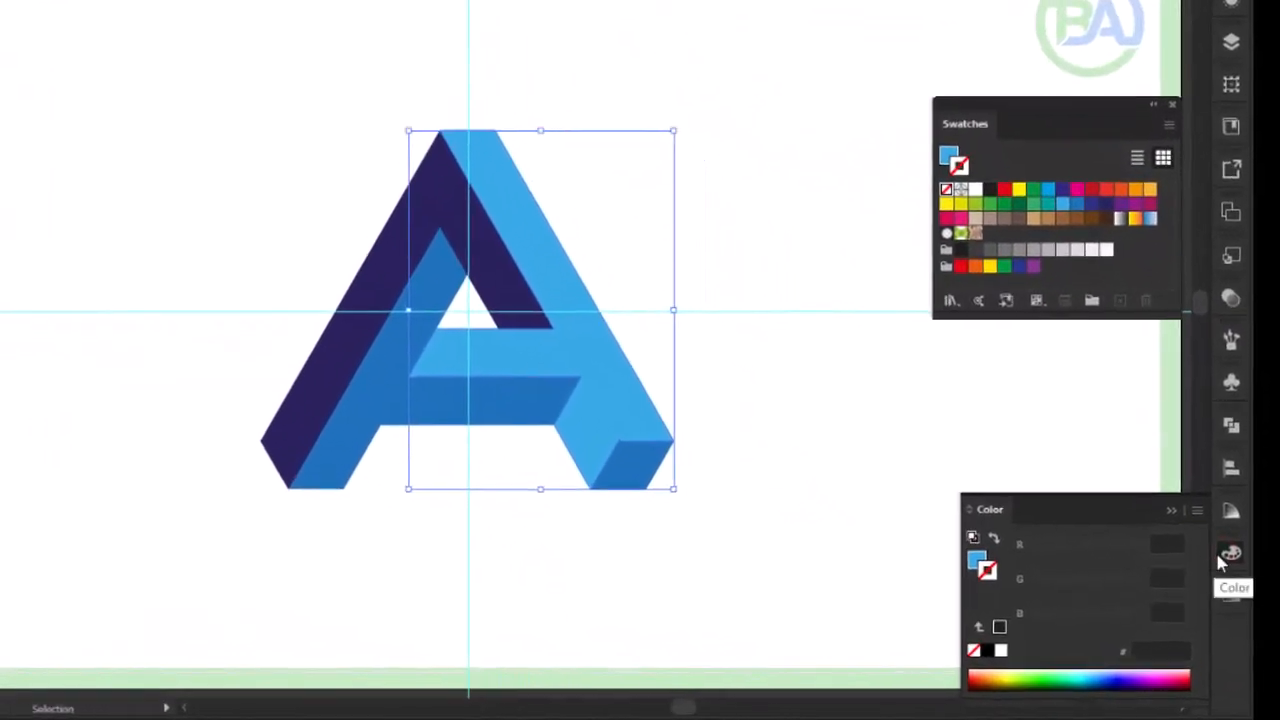
key(x)
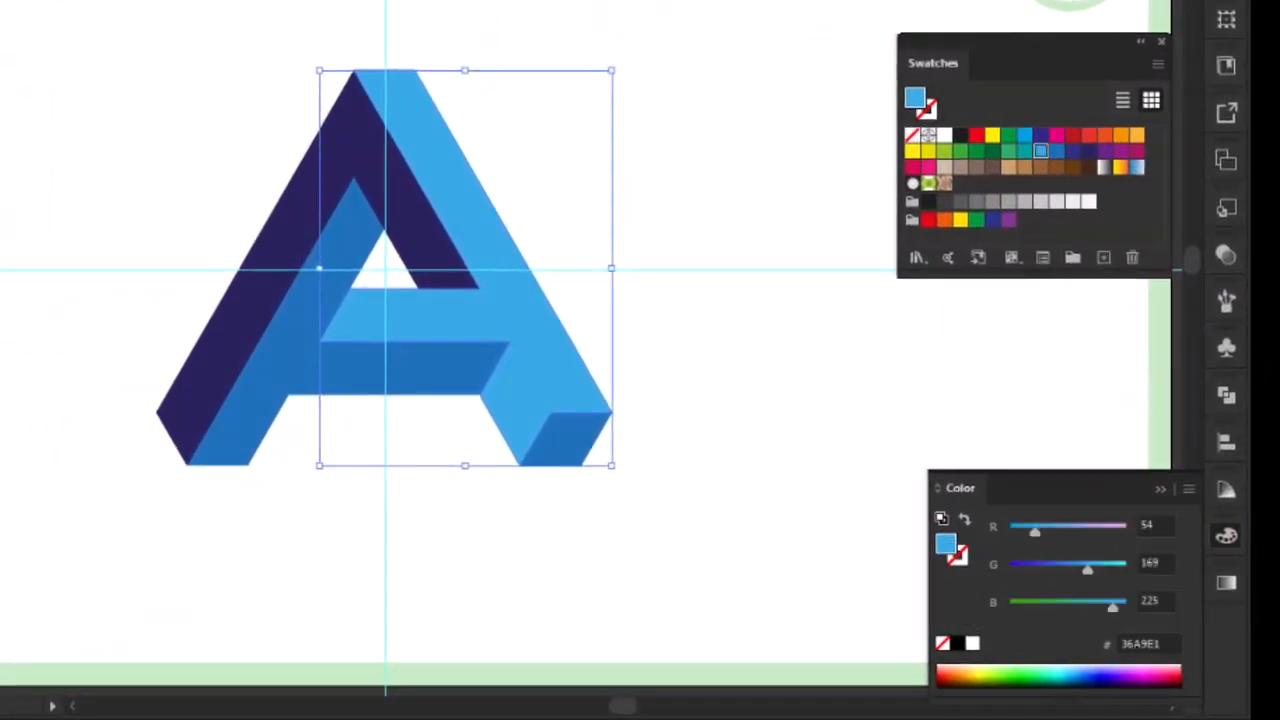
drag(1089, 568, 1108, 569)
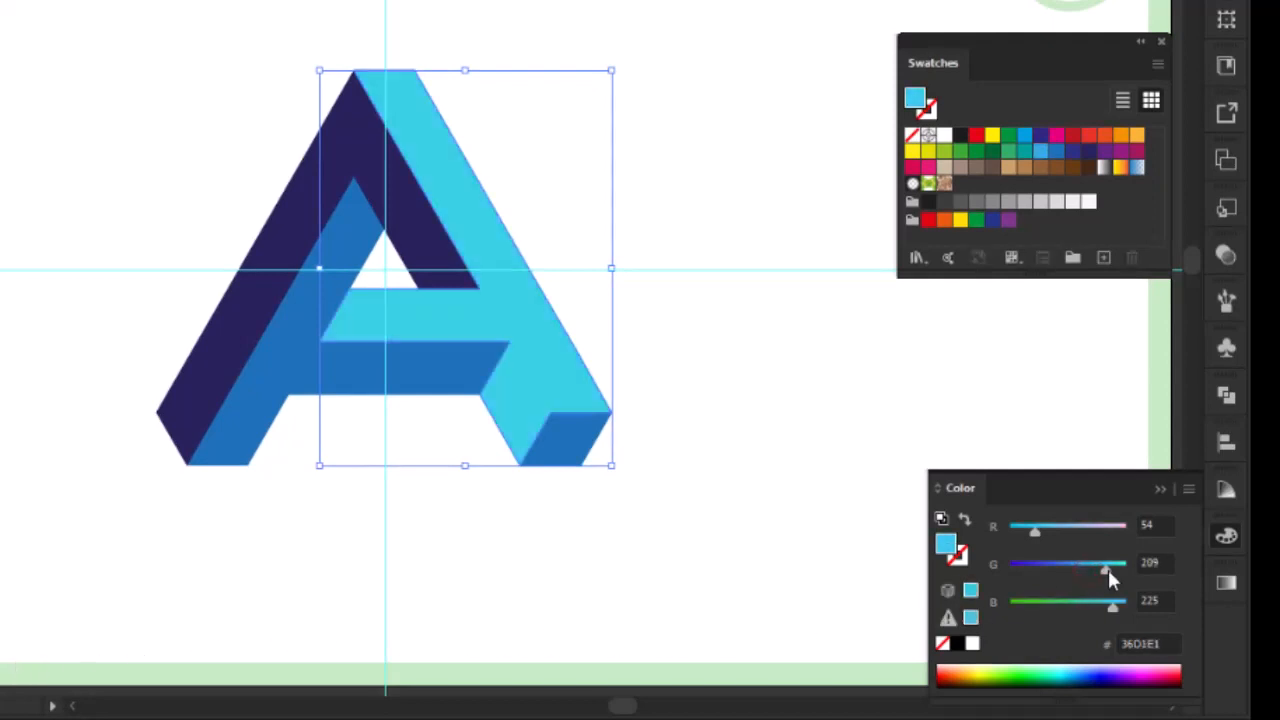
Recolour the medium blue inner left leg, lower crossbar and right foot to teal by lowering blue to 122 (1D717A).
click(907, 567)
click(298, 363)
shift+click(588, 447)
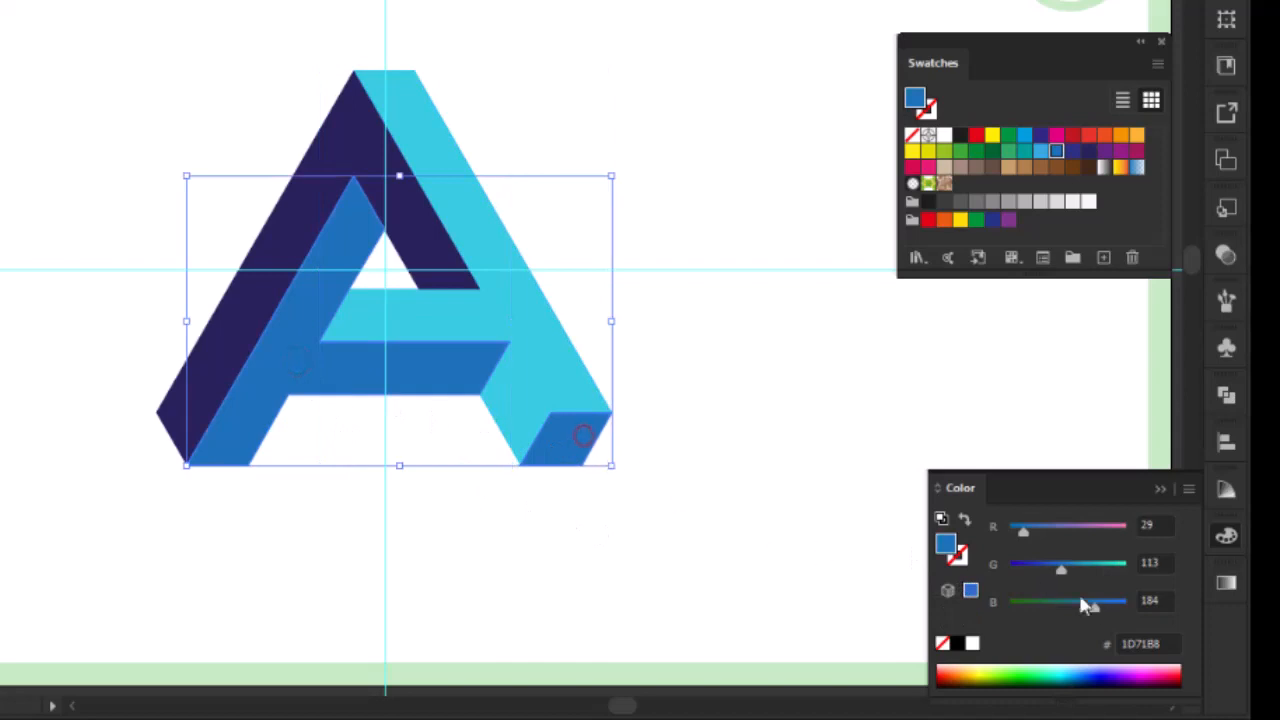
drag(1096, 606, 1068, 612)
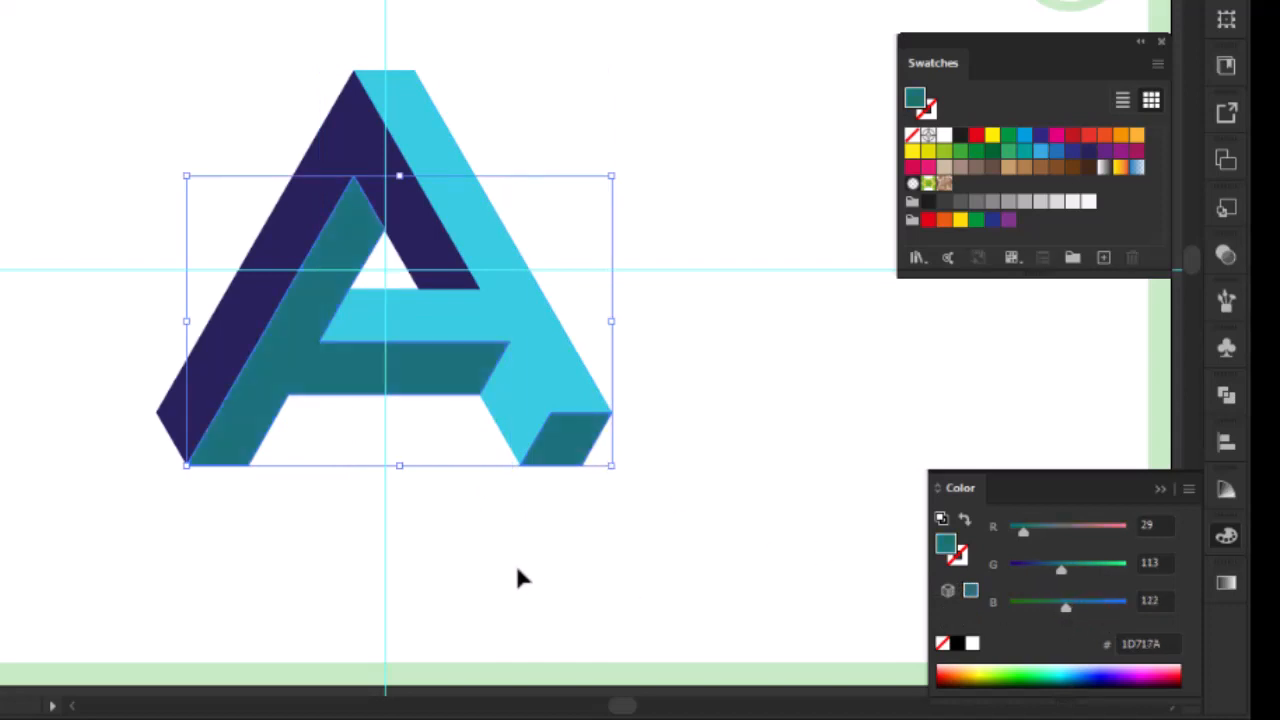
Darken the dark blue outer left leg face by setting its blue value to 62 (29233E), and close the colour and swatch panels.
click(502, 574)
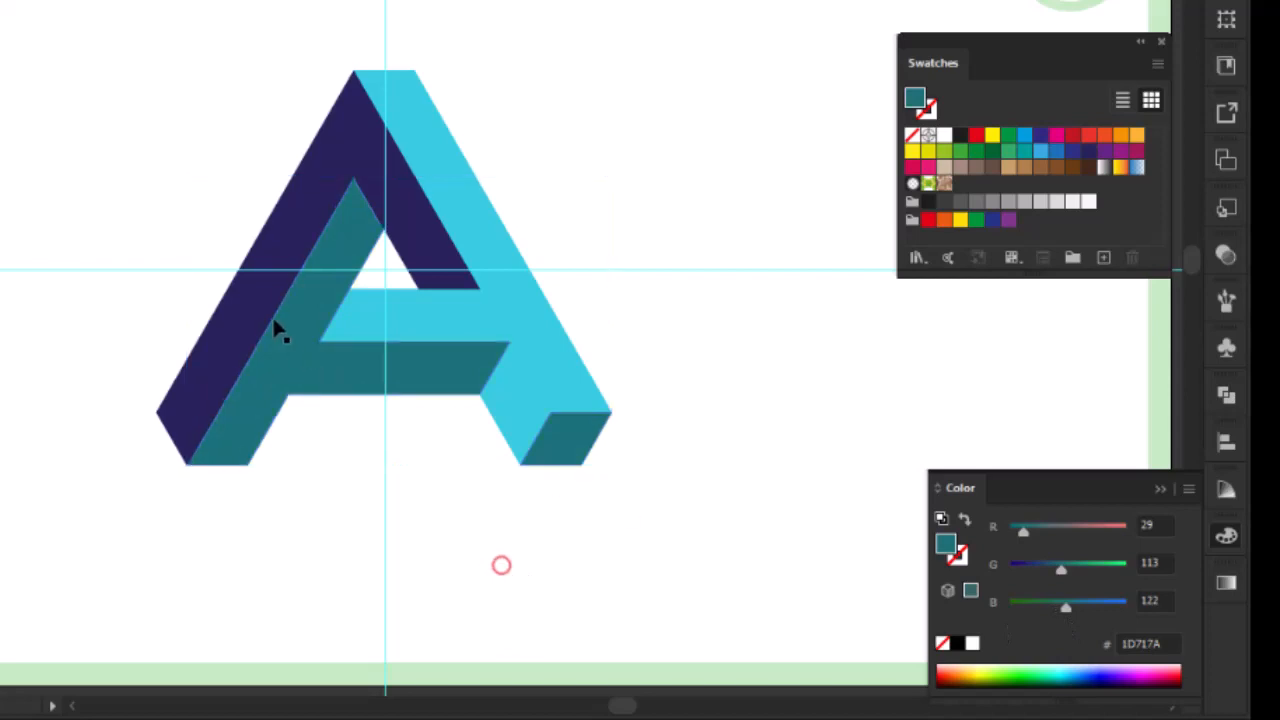
click(265, 302)
drag(1051, 605, 1038, 606)
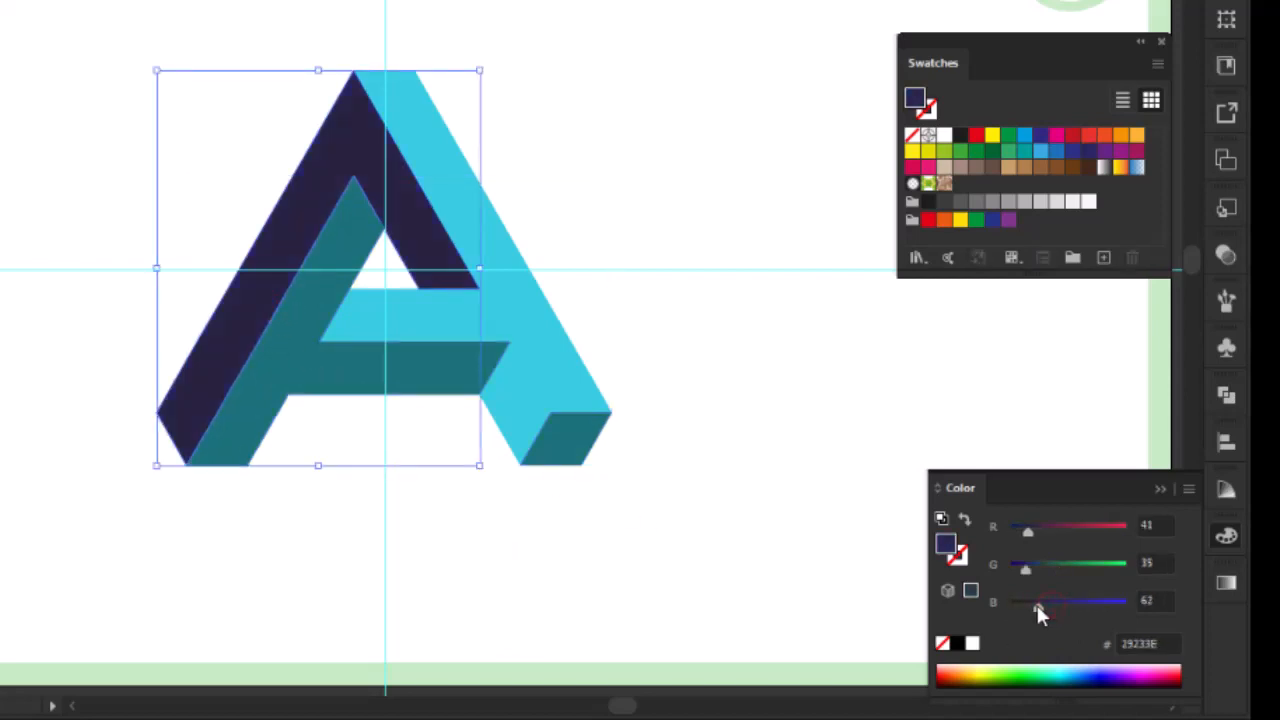
click(759, 503)
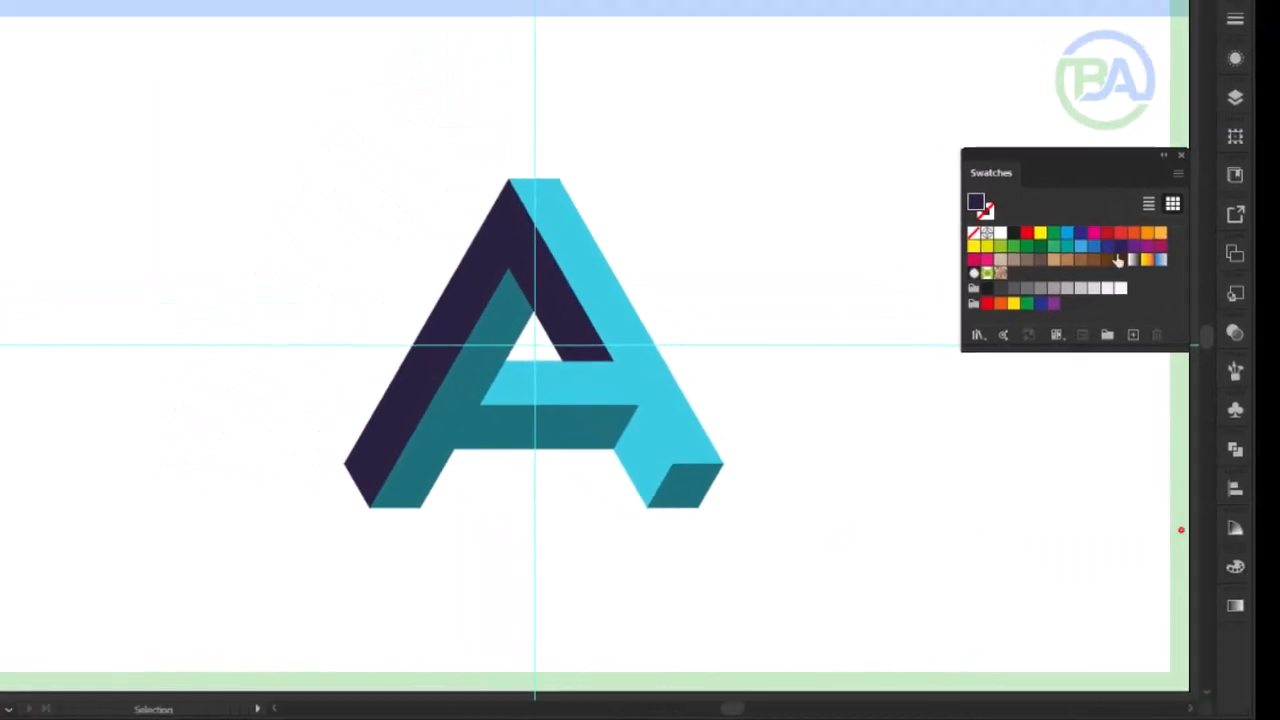
drag(1097, 172, 1212, 638)
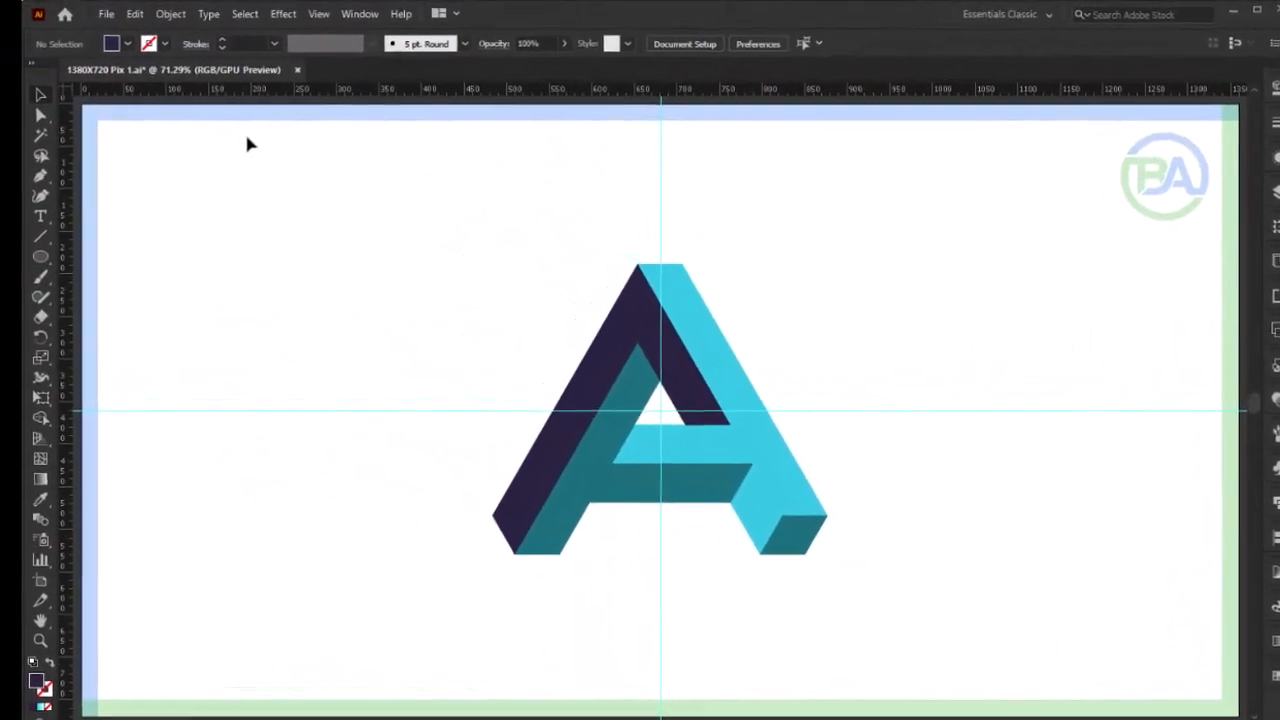
Unlock all locked objects and delete the vertical and horizontal centre guides.
click(187, 15)
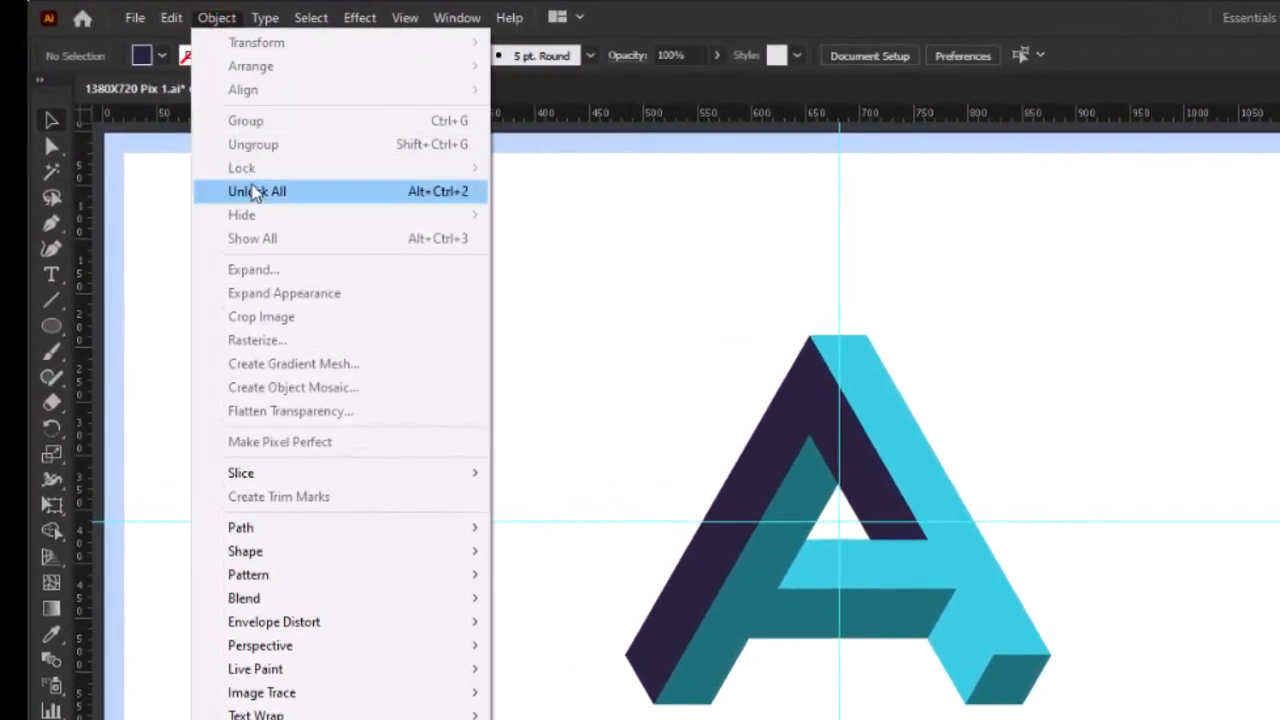
click(383, 203)
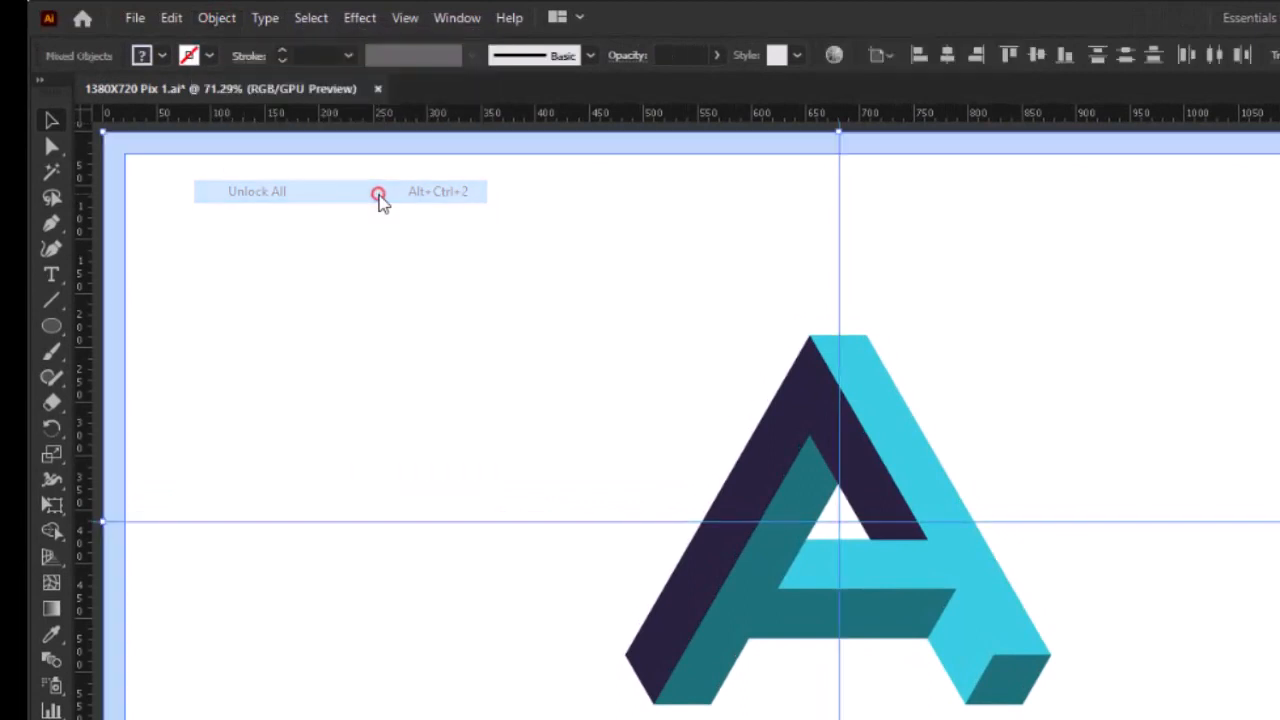
click(1028, 508)
drag(902, 244, 803, 268)
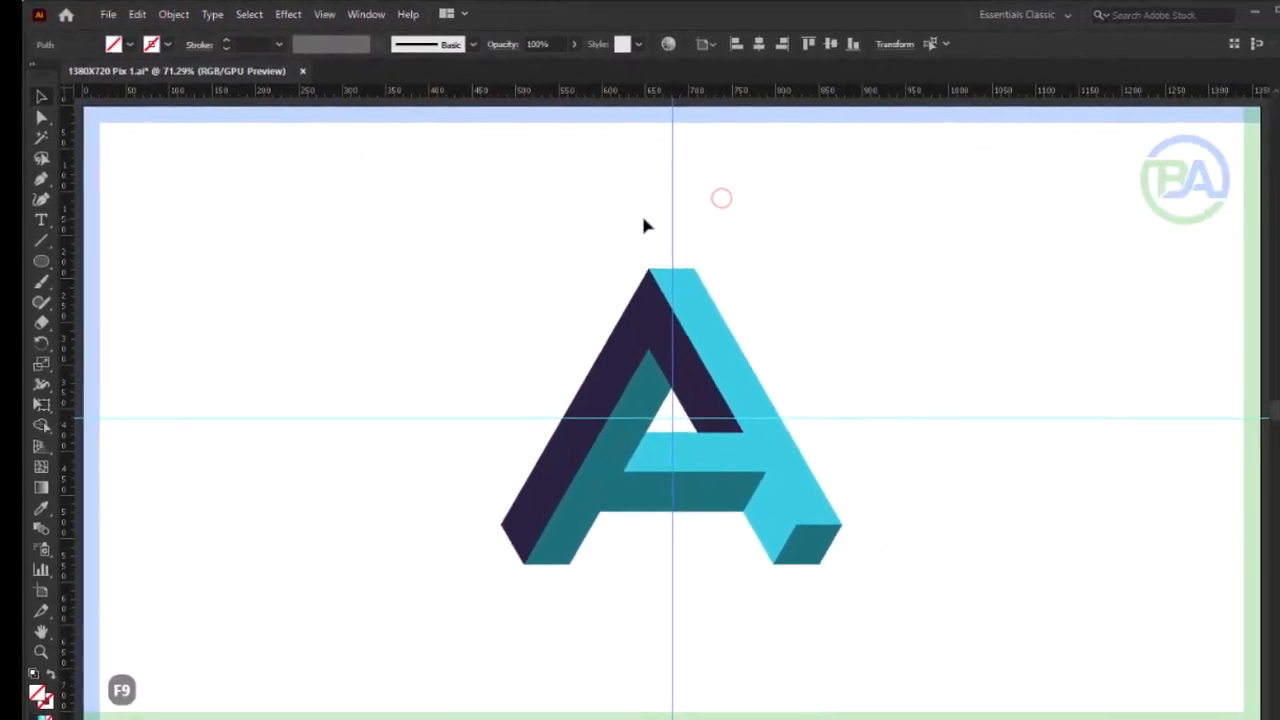
key(Delete)
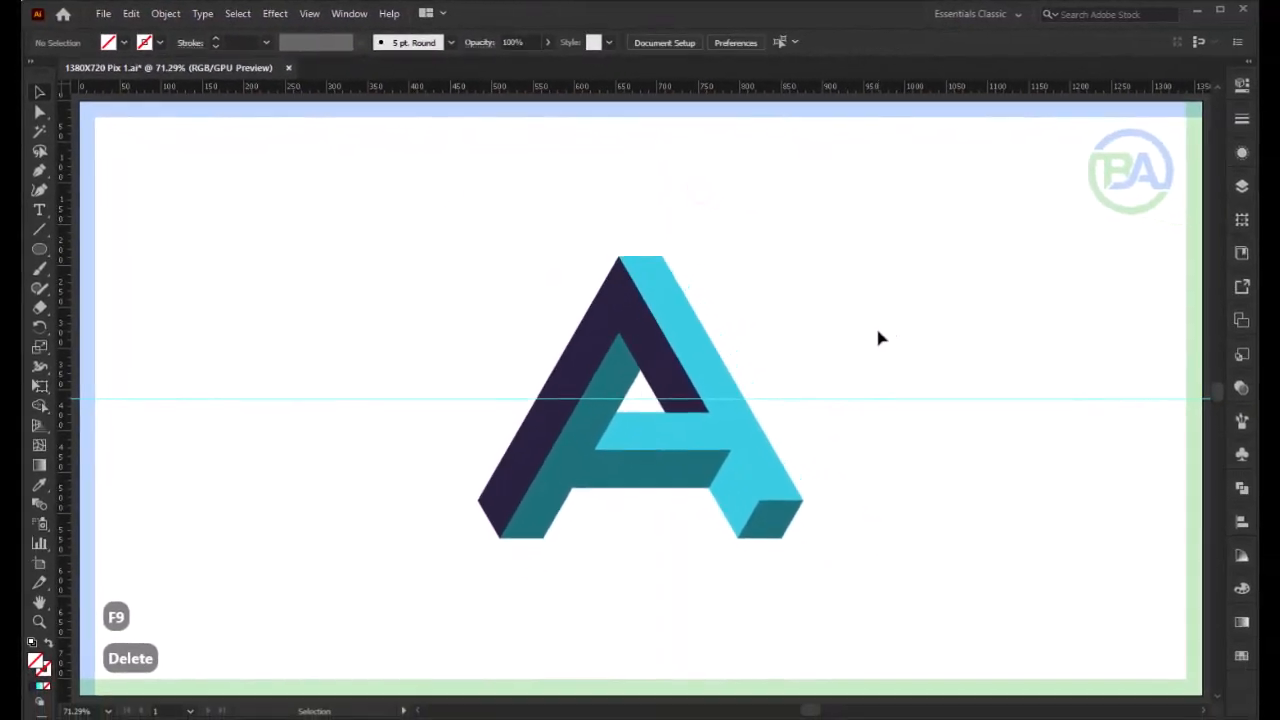
click(927, 367)
key(Delete)
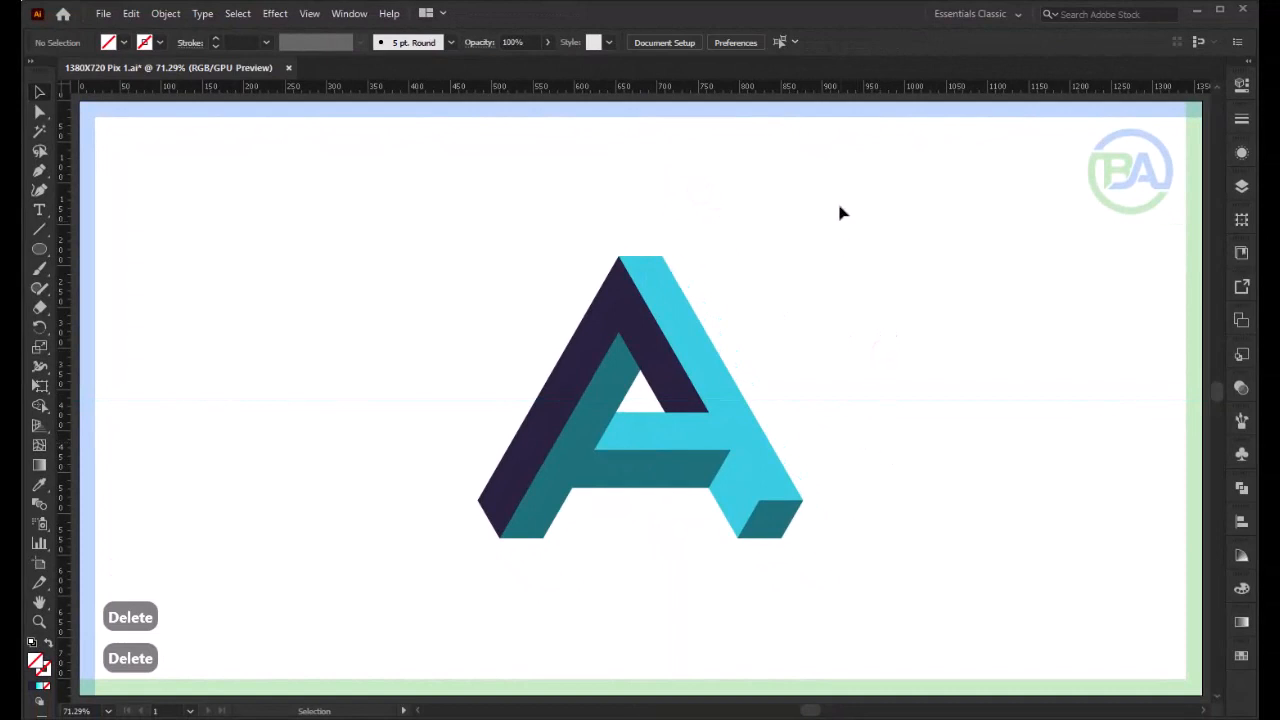
Scale the whole letter up proportionally about its centre to about 600 px wide, and deselect it.
drag(840, 212, 720, 603)
drag(803, 537, 894, 617)
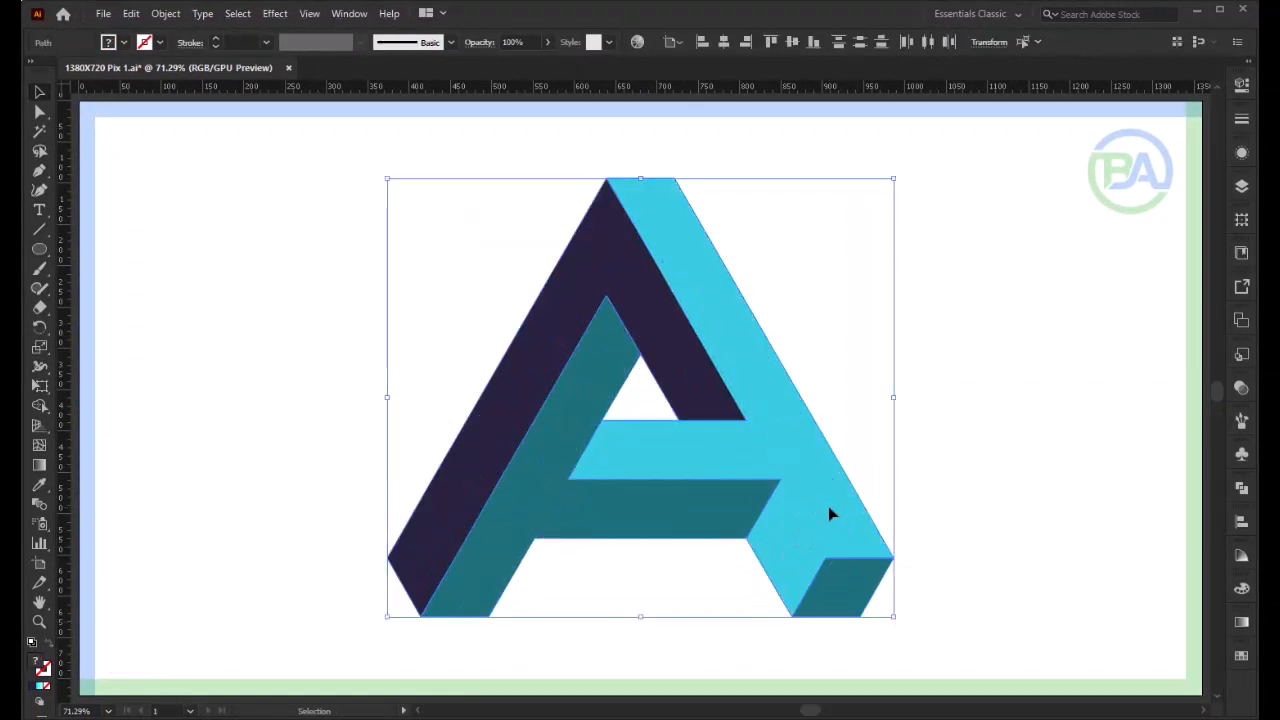
click(797, 326)
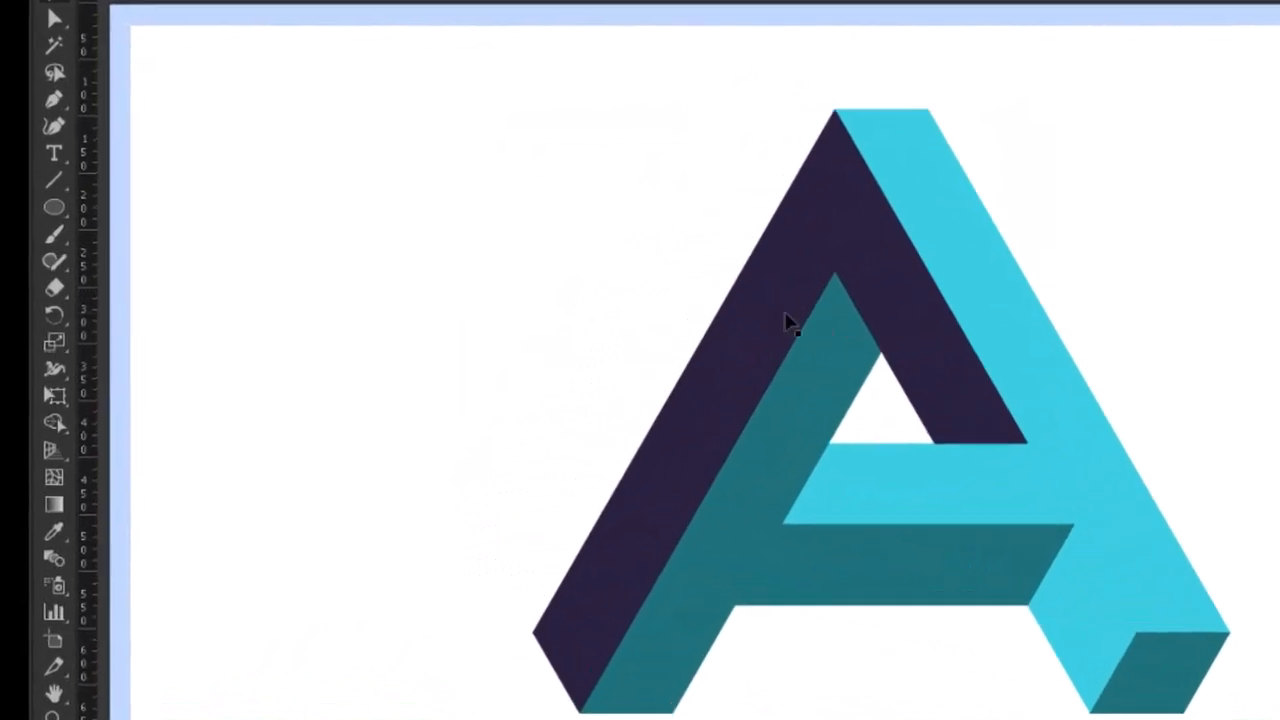
Draw line segments along the dark face's edges: from the apex to the right strip's lower tip, and from the inner peak to the left foot.
click(56, 181)
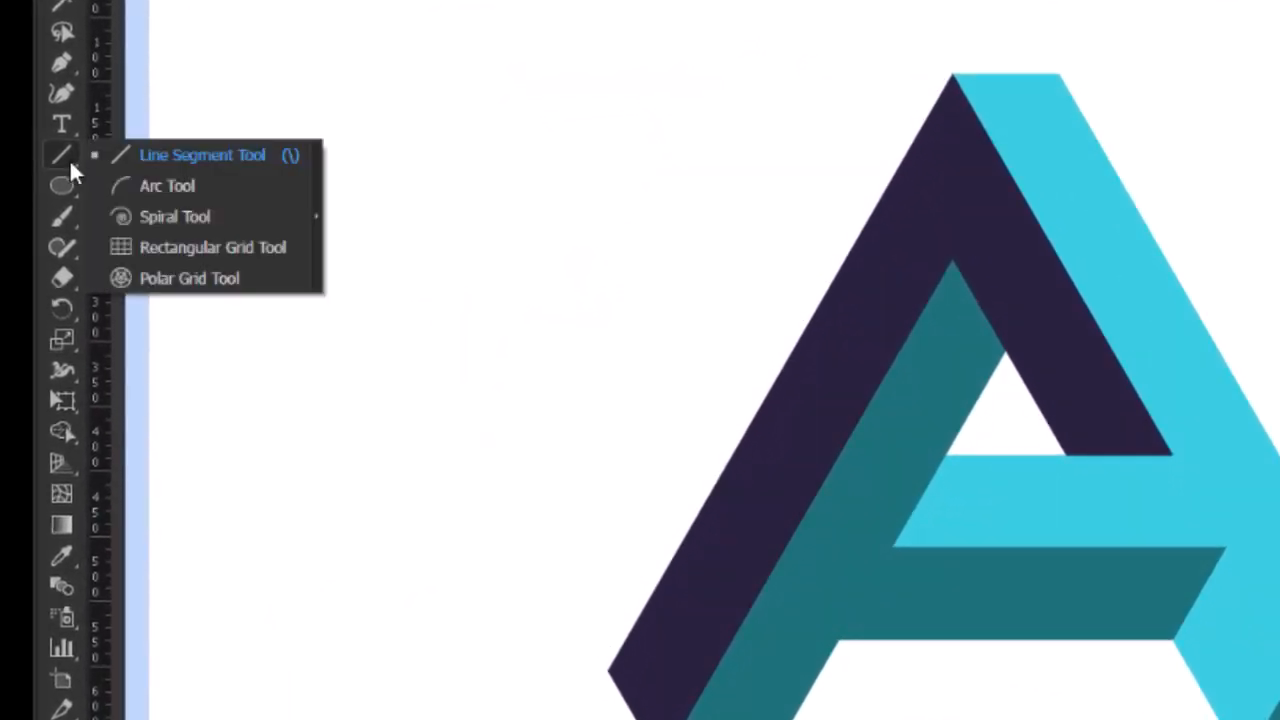
click(204, 162)
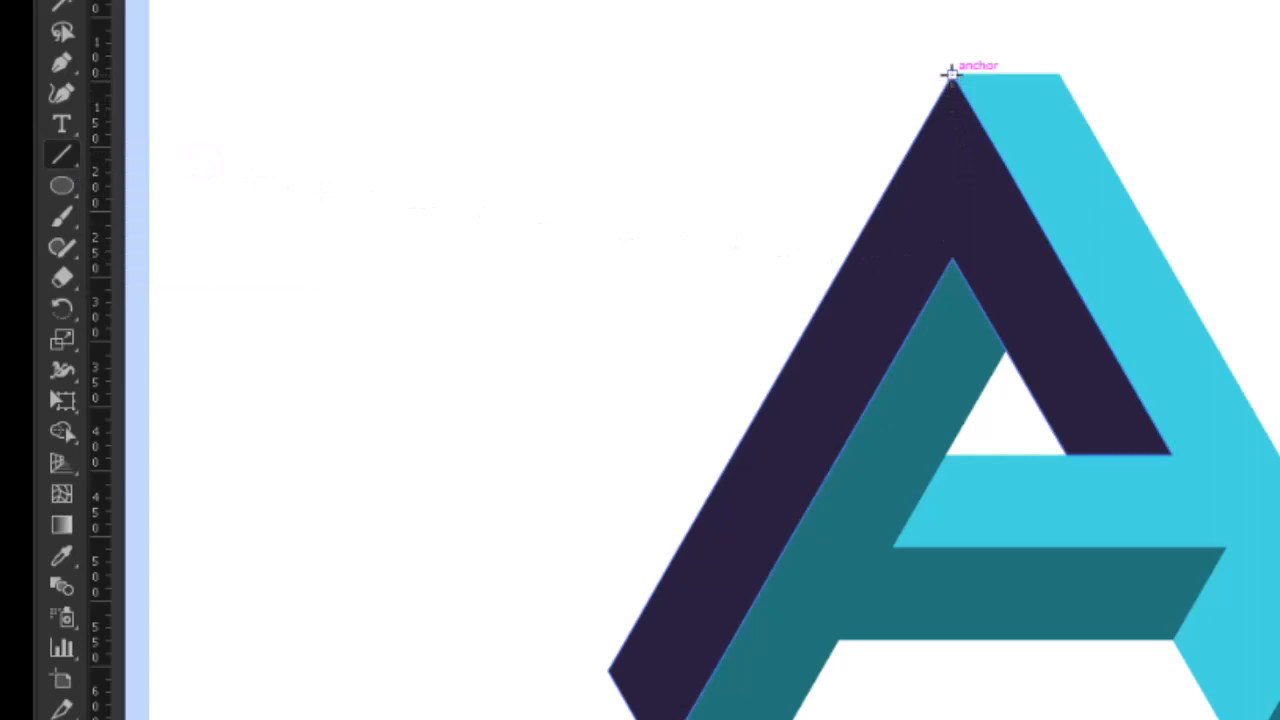
mouse_move(951, 73)
mouse_down()
mouse_move(1171, 394)
mouse_move(1171, 452)
mouse_up()
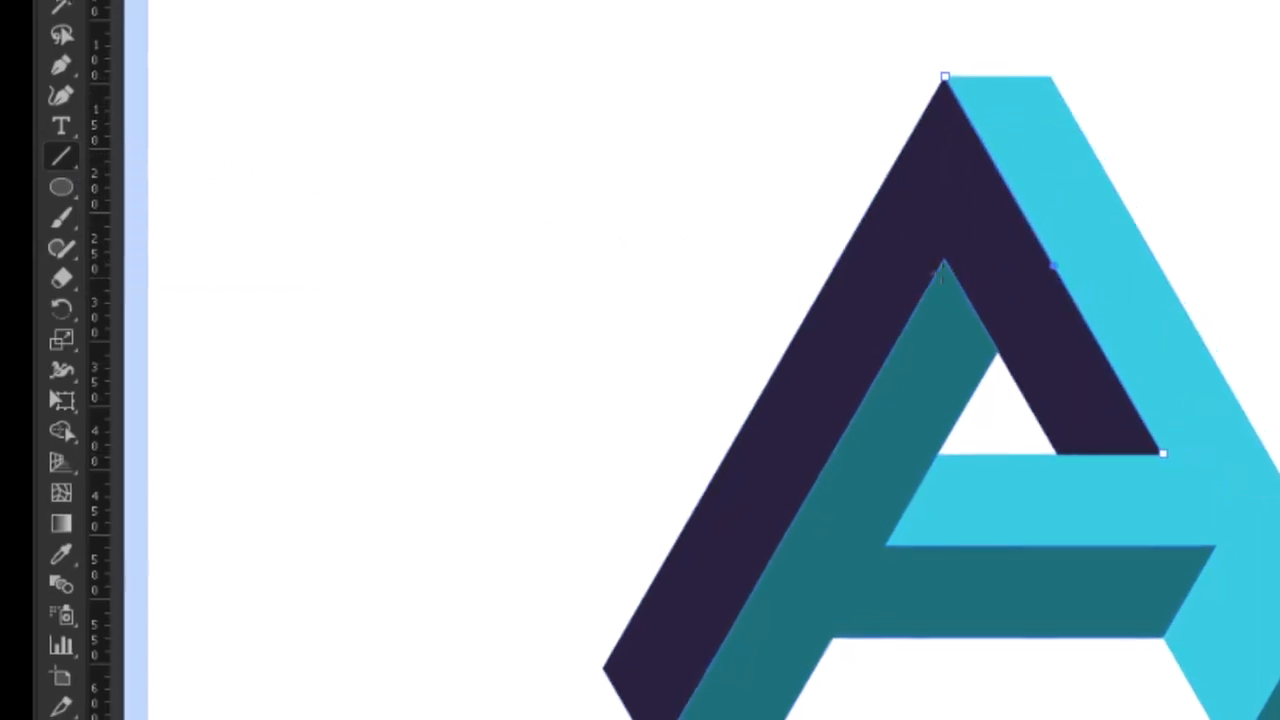
drag(945, 261, 512, 671)
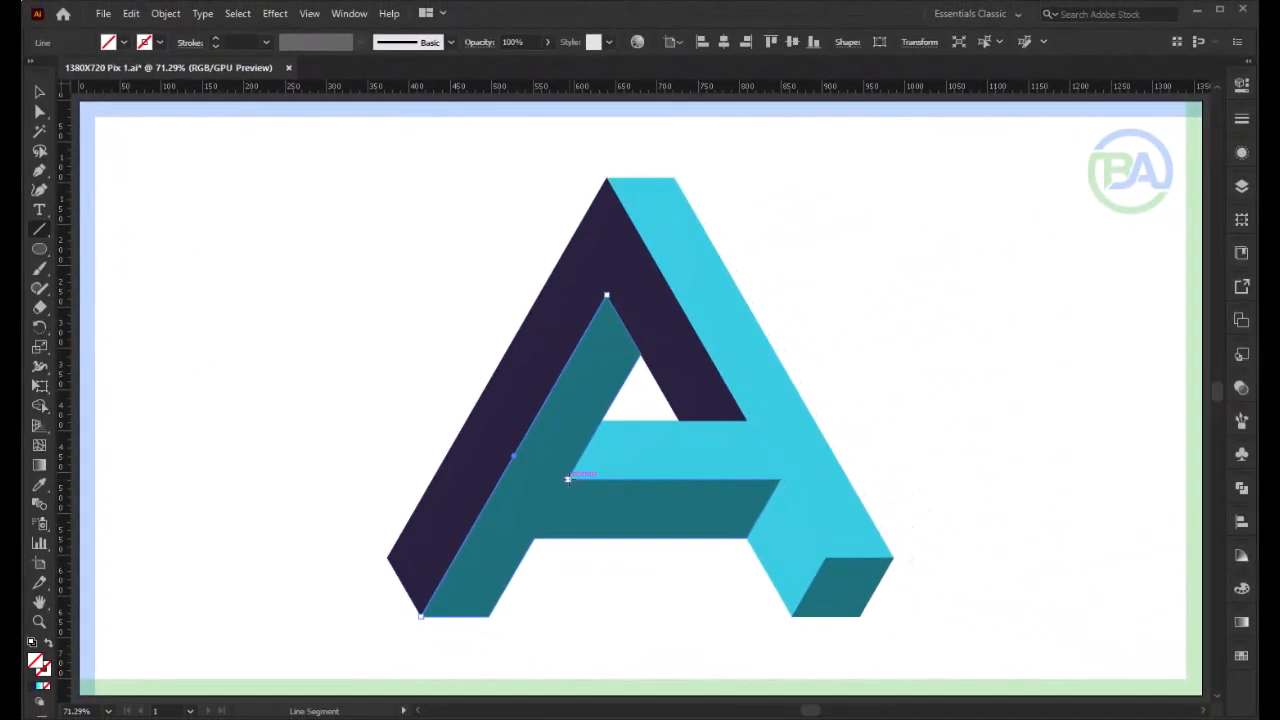
Draw lines along the crossbar's middle edge, from its corner to the right foot, and along the foot's edges; give all lines a 1 pt white stroke.
drag(567, 479, 781, 479)
drag(824, 557, 781, 479)
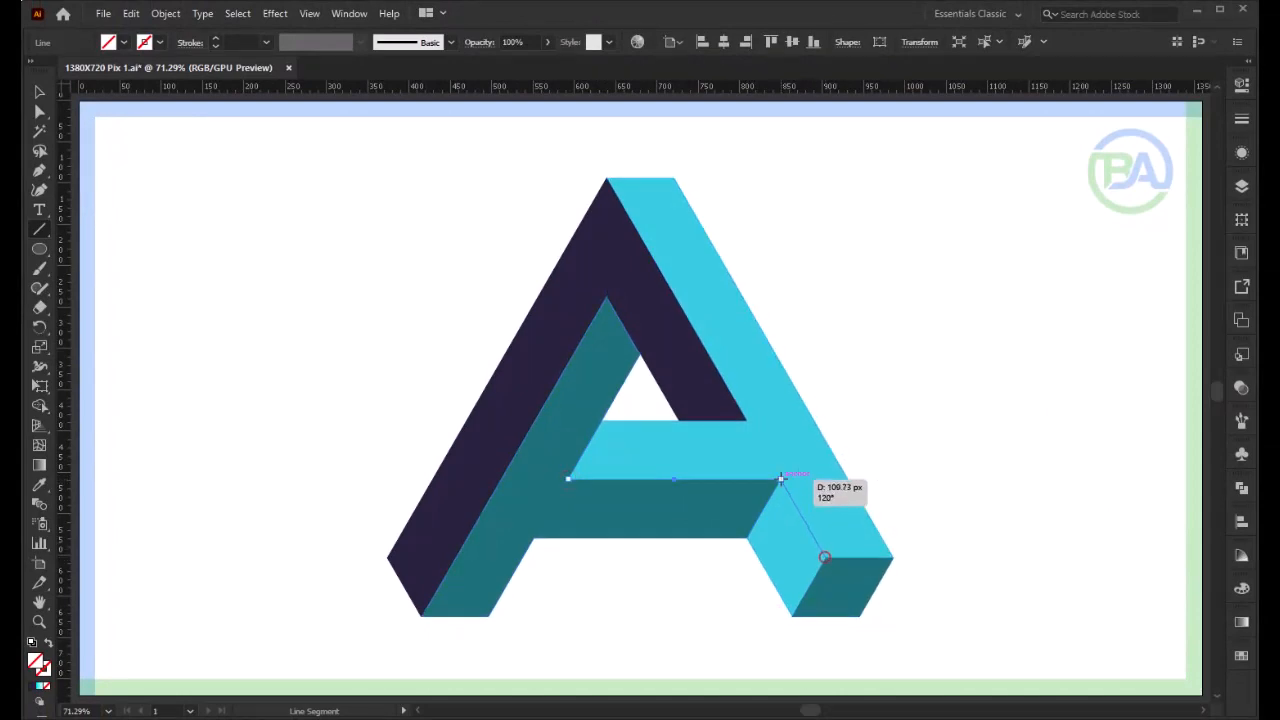
drag(893, 557, 827, 556)
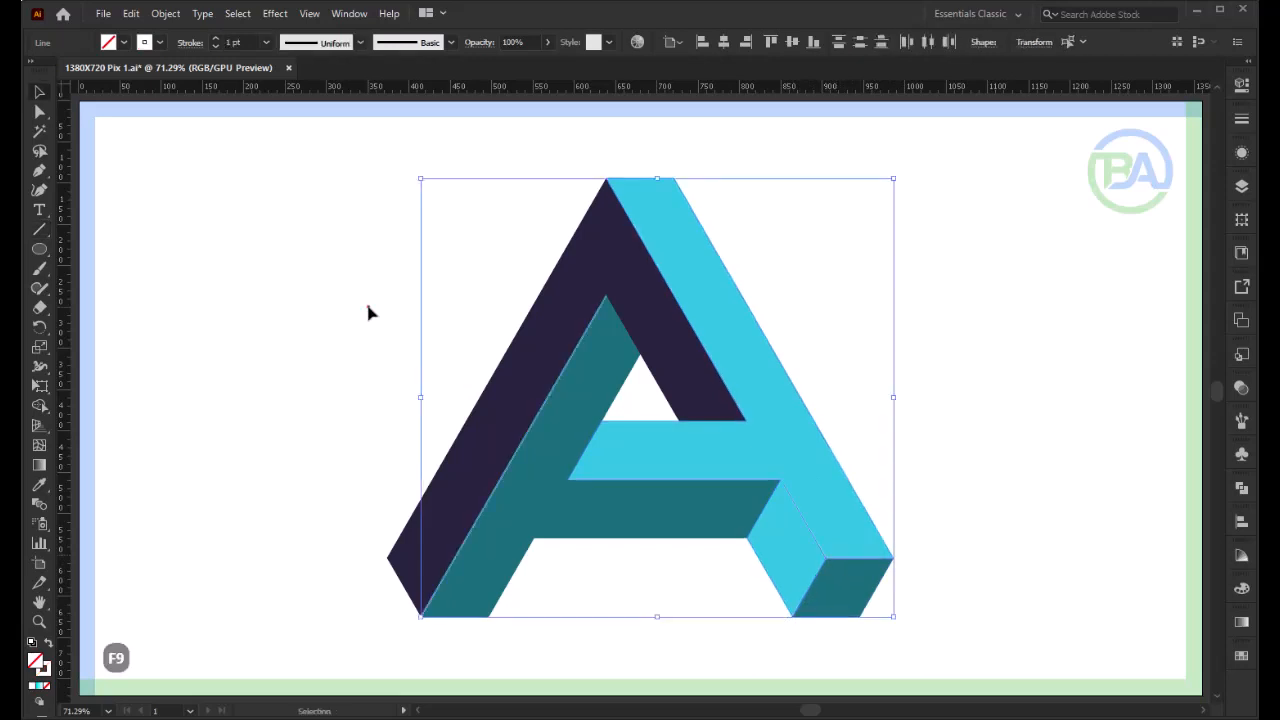
click(368, 307)
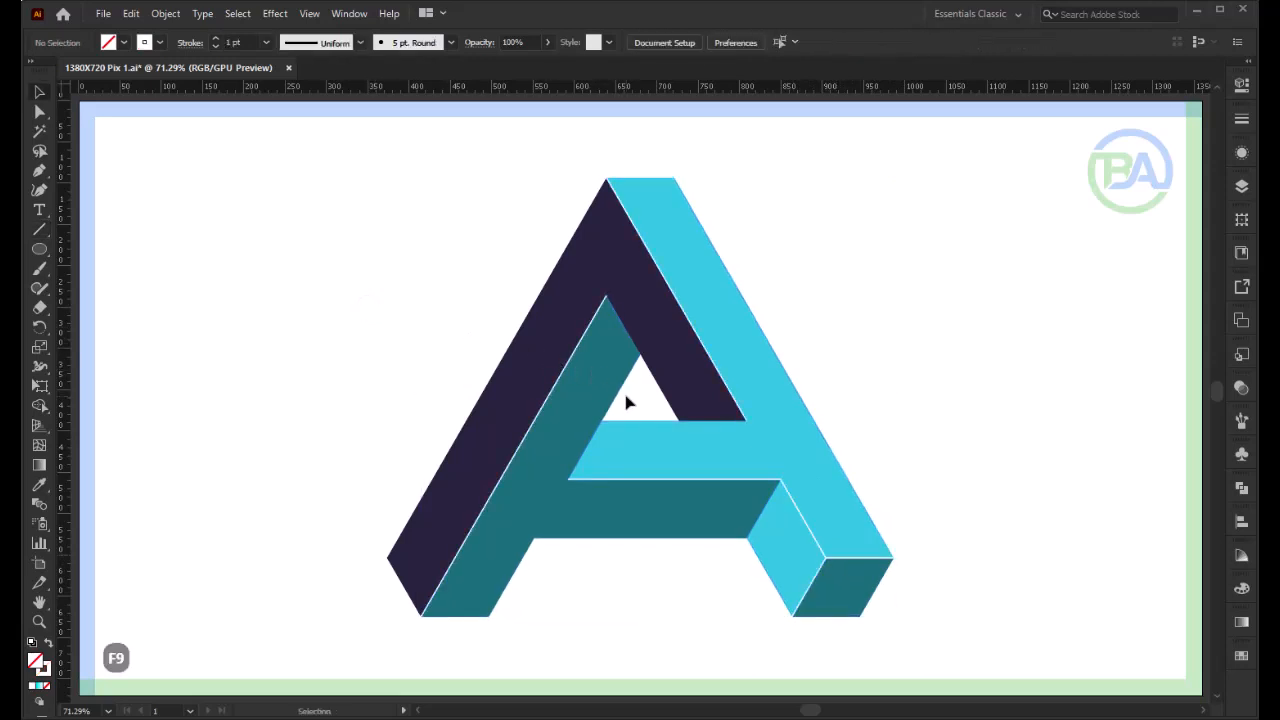
key(z)
drag(623, 389, 717, 437)
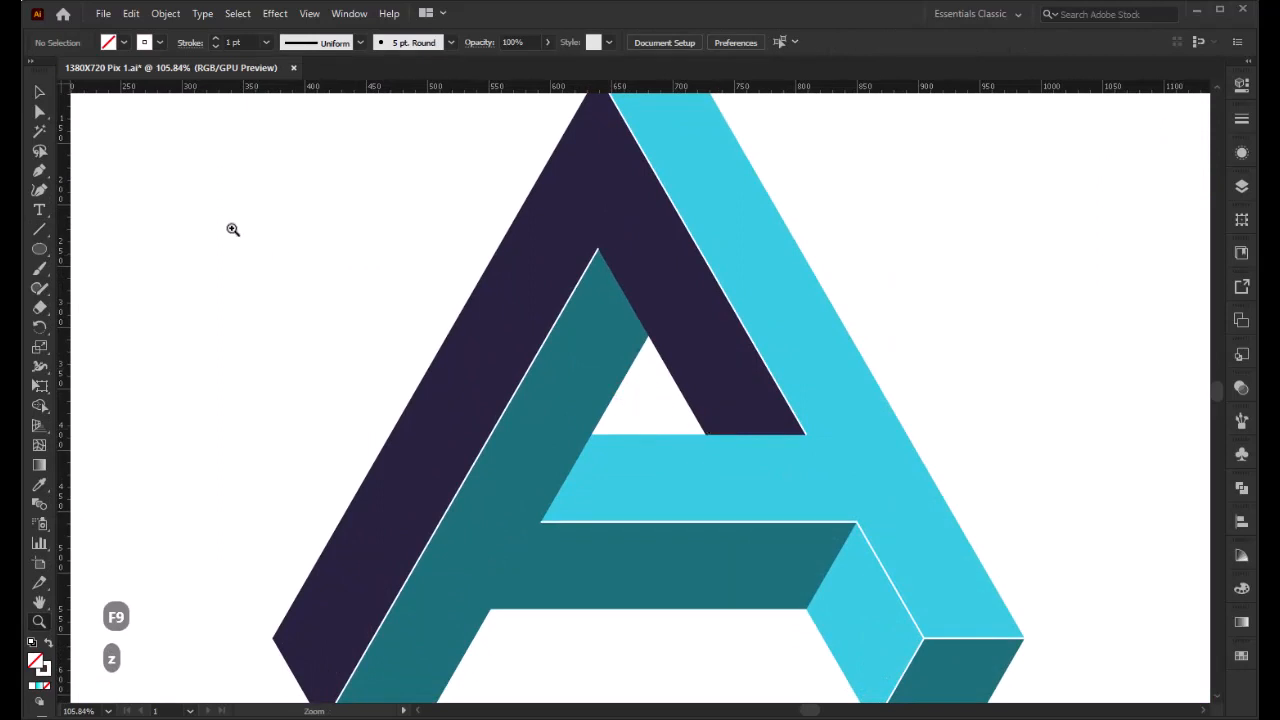
Select all the white separating lines and give them a 0.5 pt stroke with the elliptical width profile tapered at both ends.
click(698, 248)
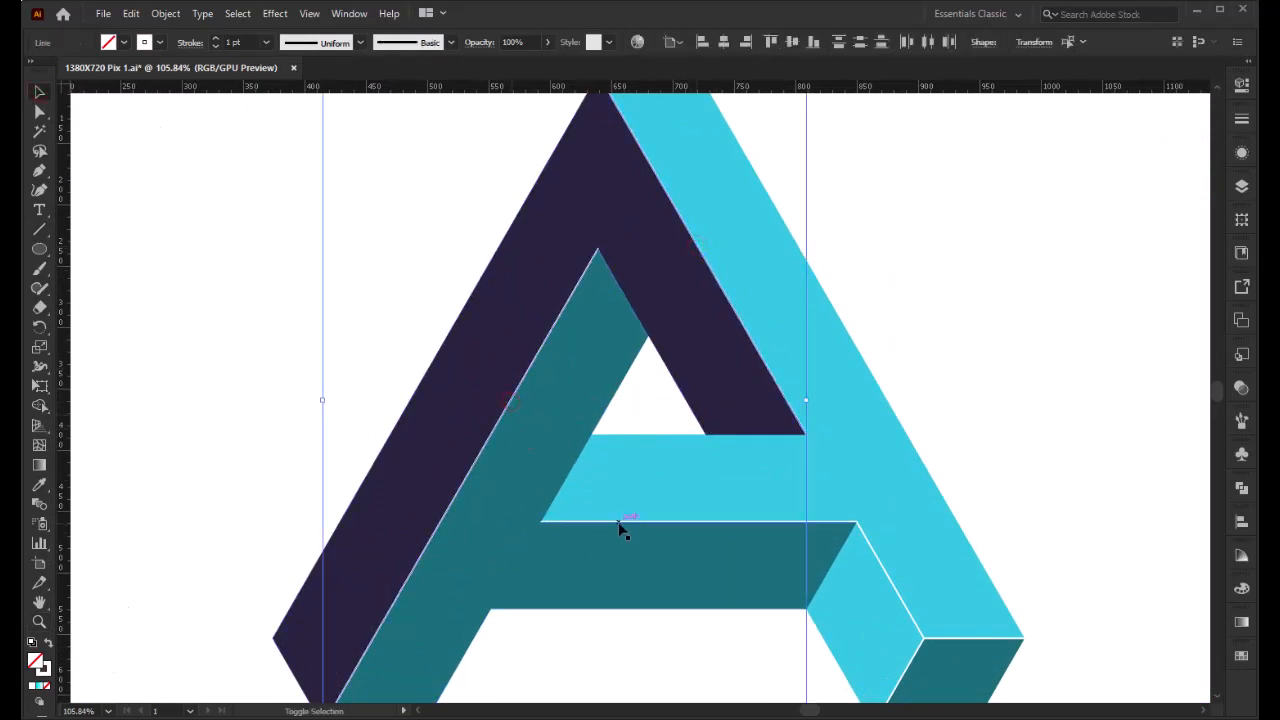
shift+click(646, 522)
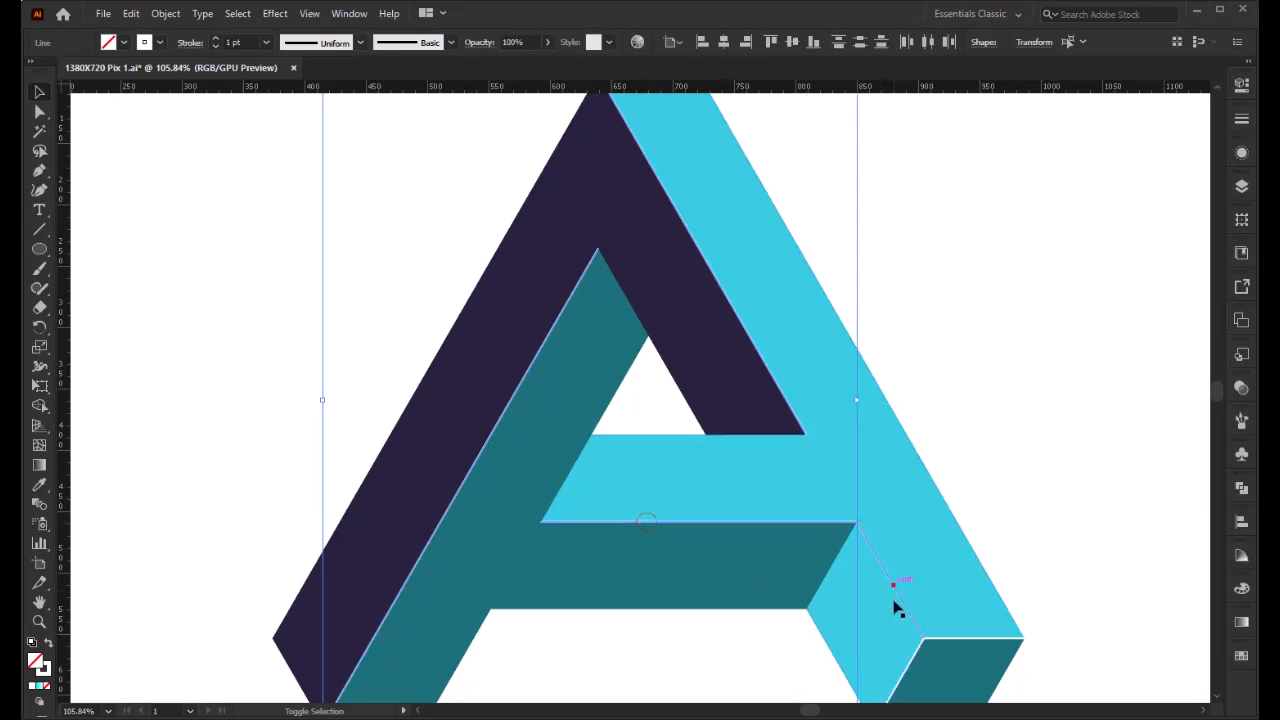
shift+click(893, 586)
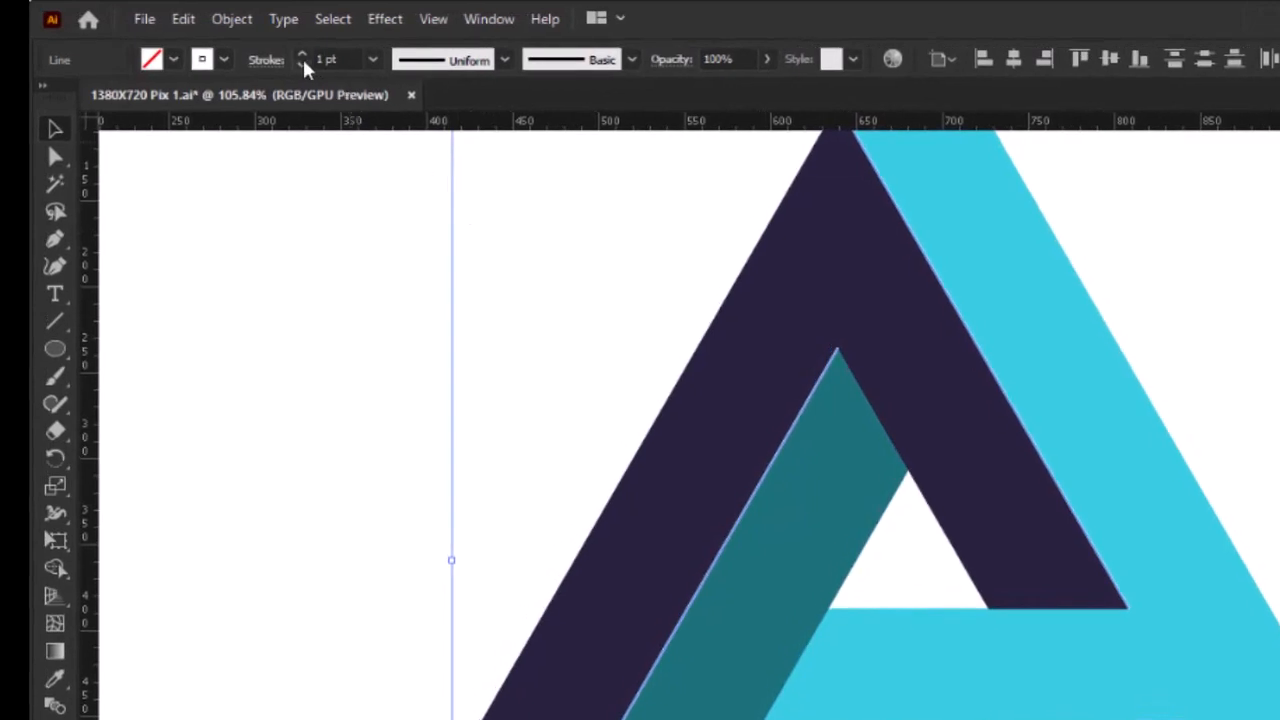
click(302, 65)
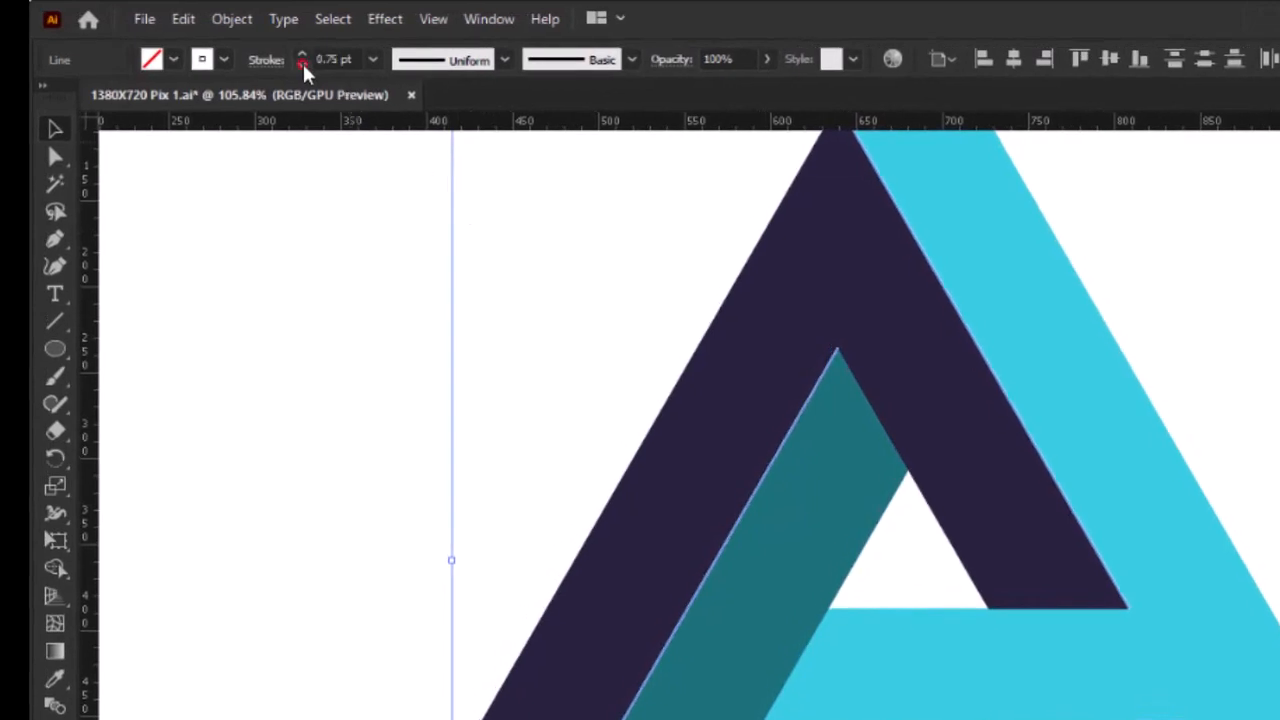
click(302, 65)
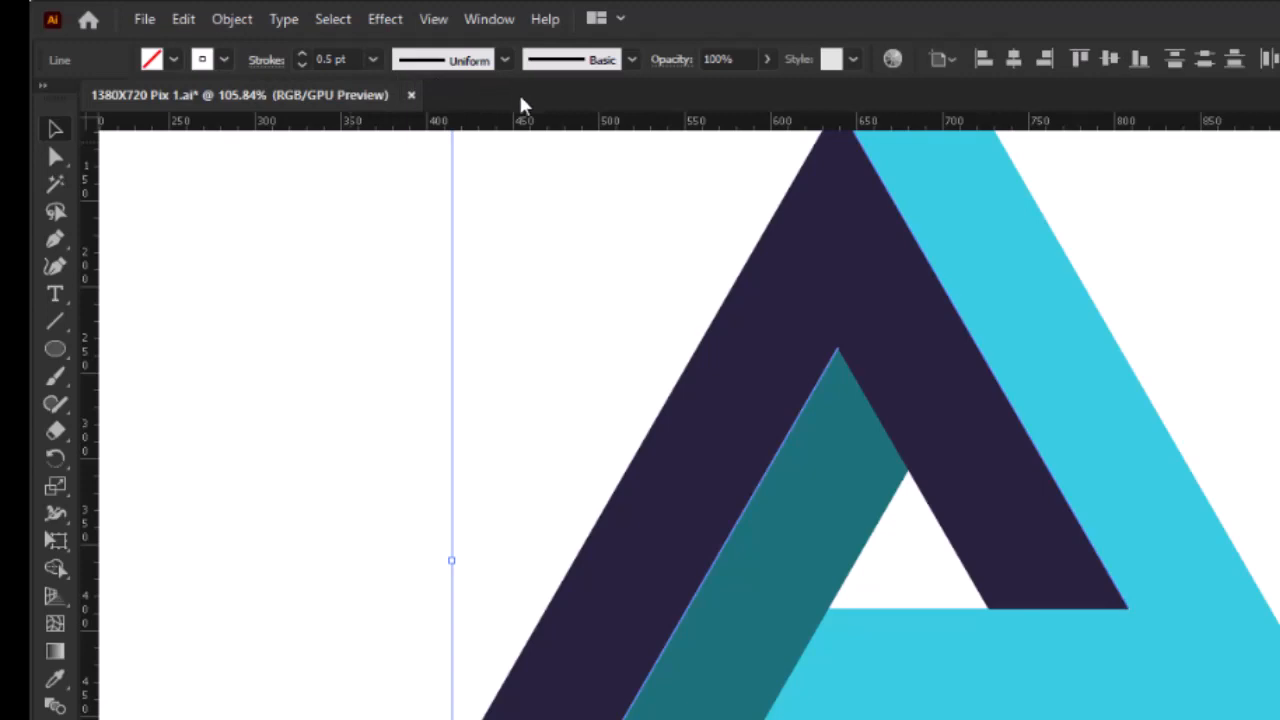
click(489, 61)
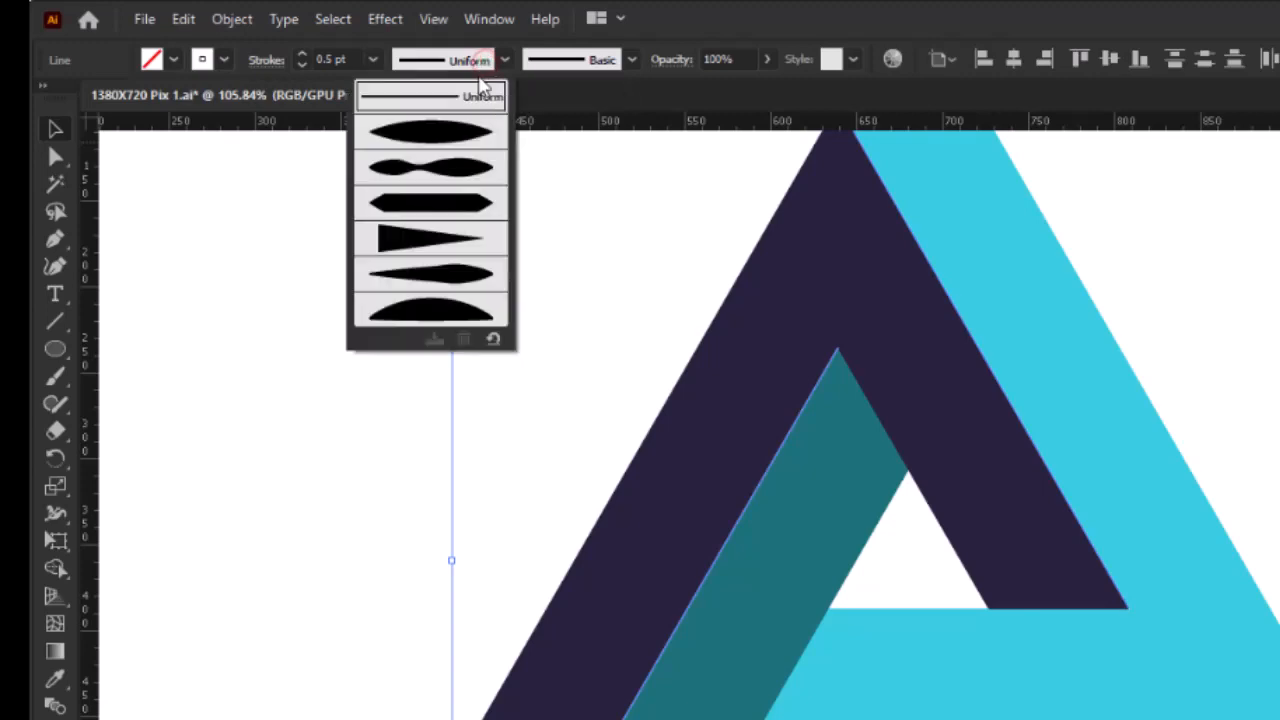
click(474, 140)
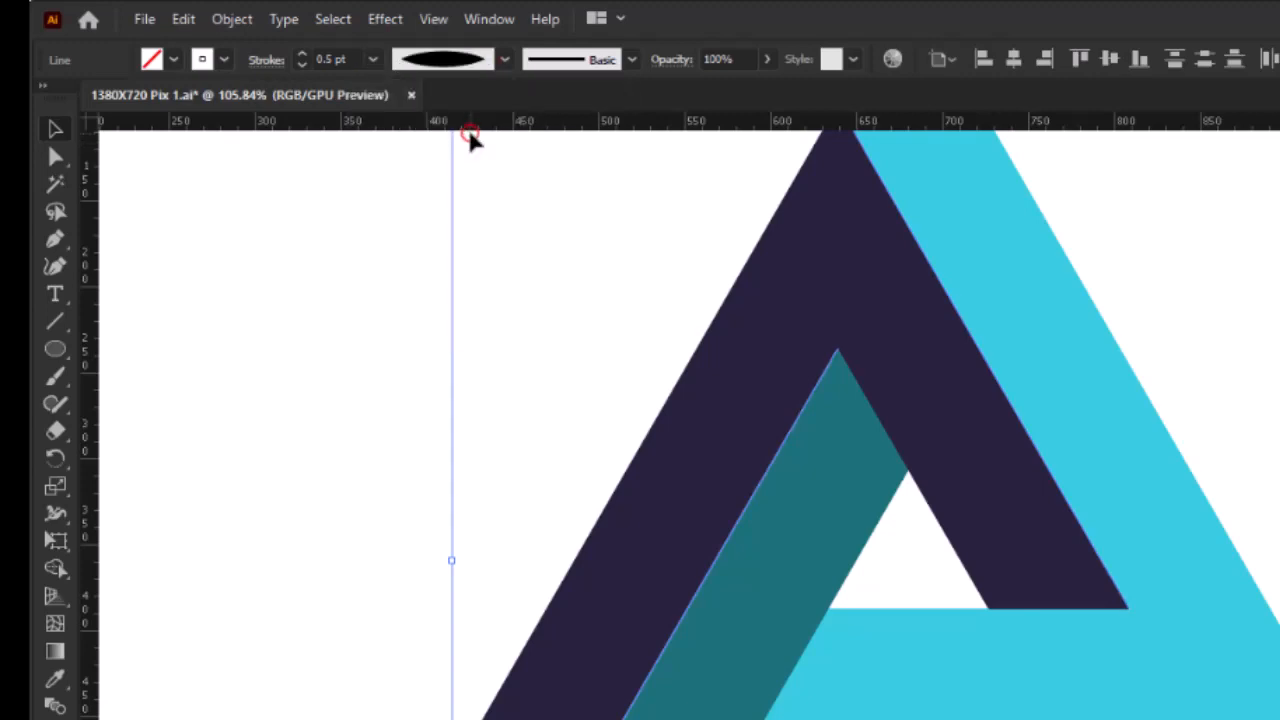
Apply a Gaussian Blur effect to the selected white lines and deselect them.
click(386, 22)
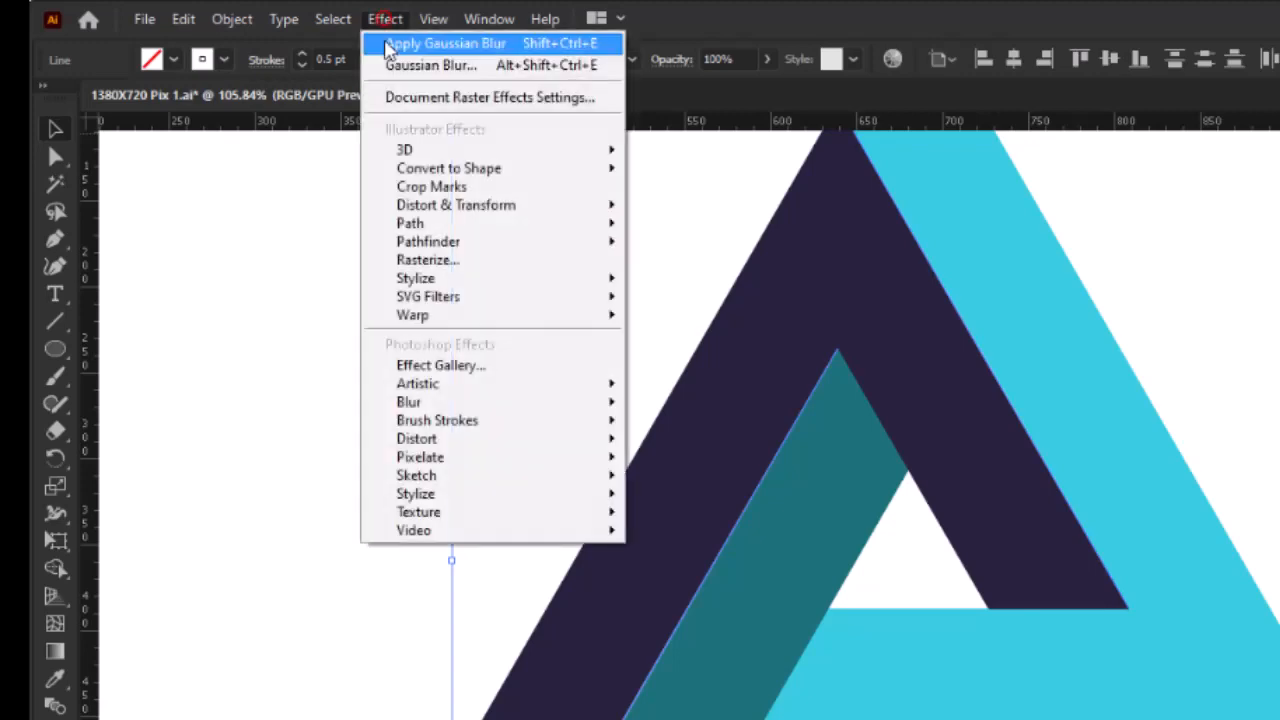
click(418, 402)
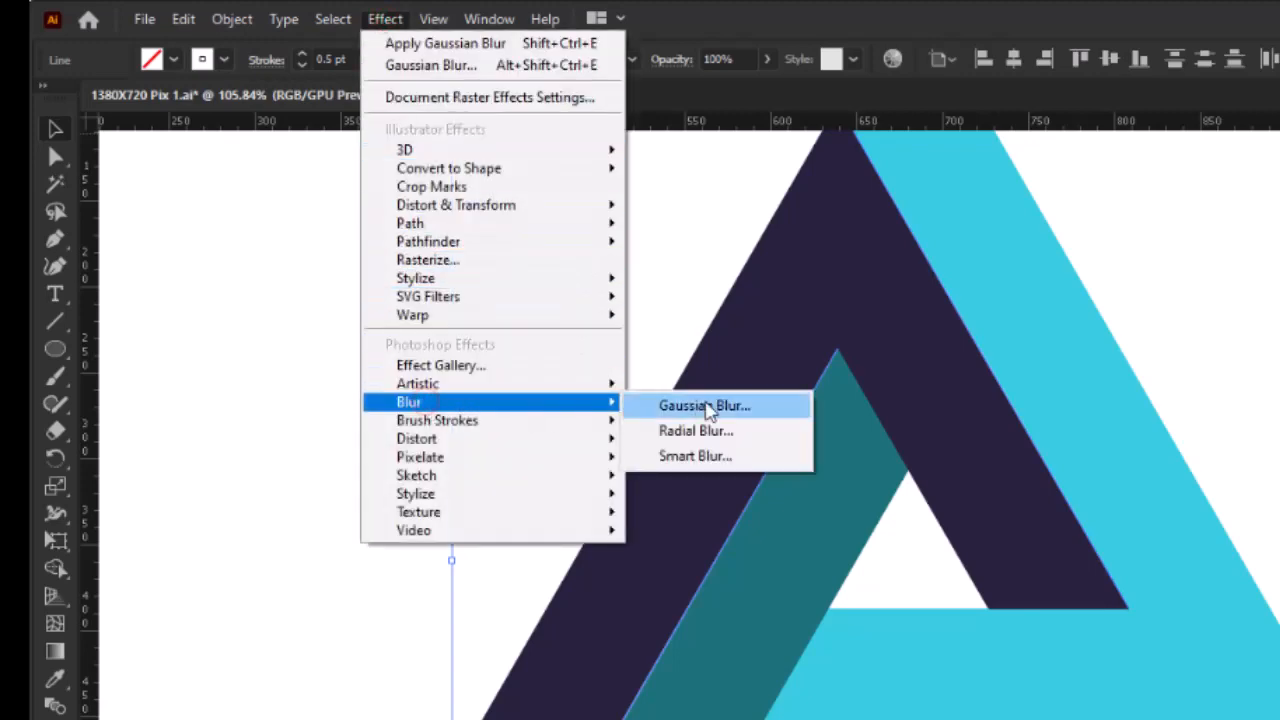
click(707, 408)
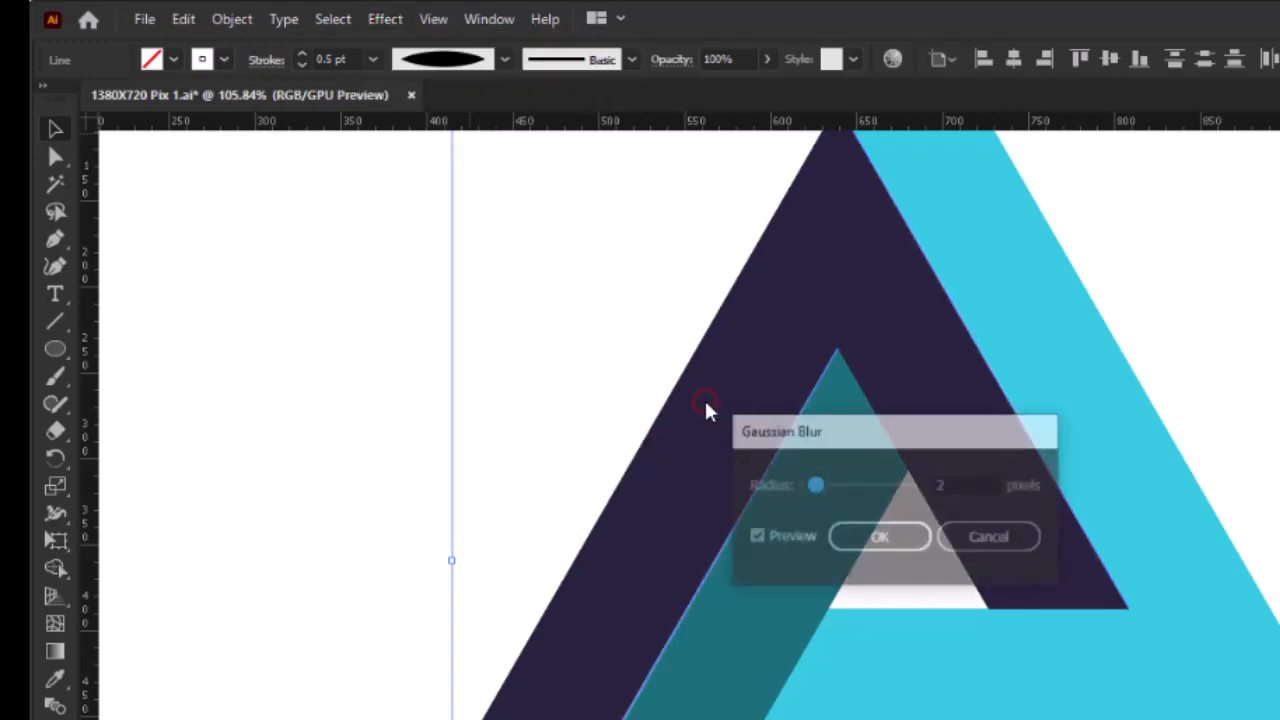
click(945, 486)
click(877, 538)
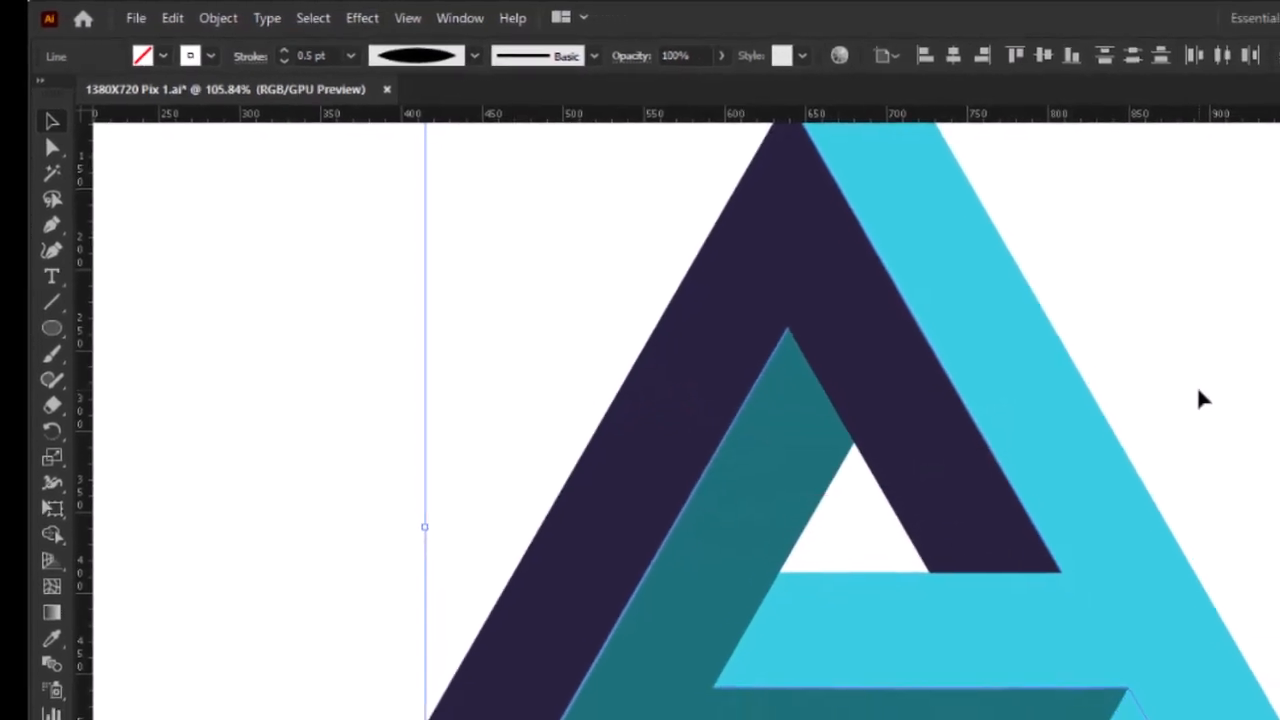
click(1172, 386)
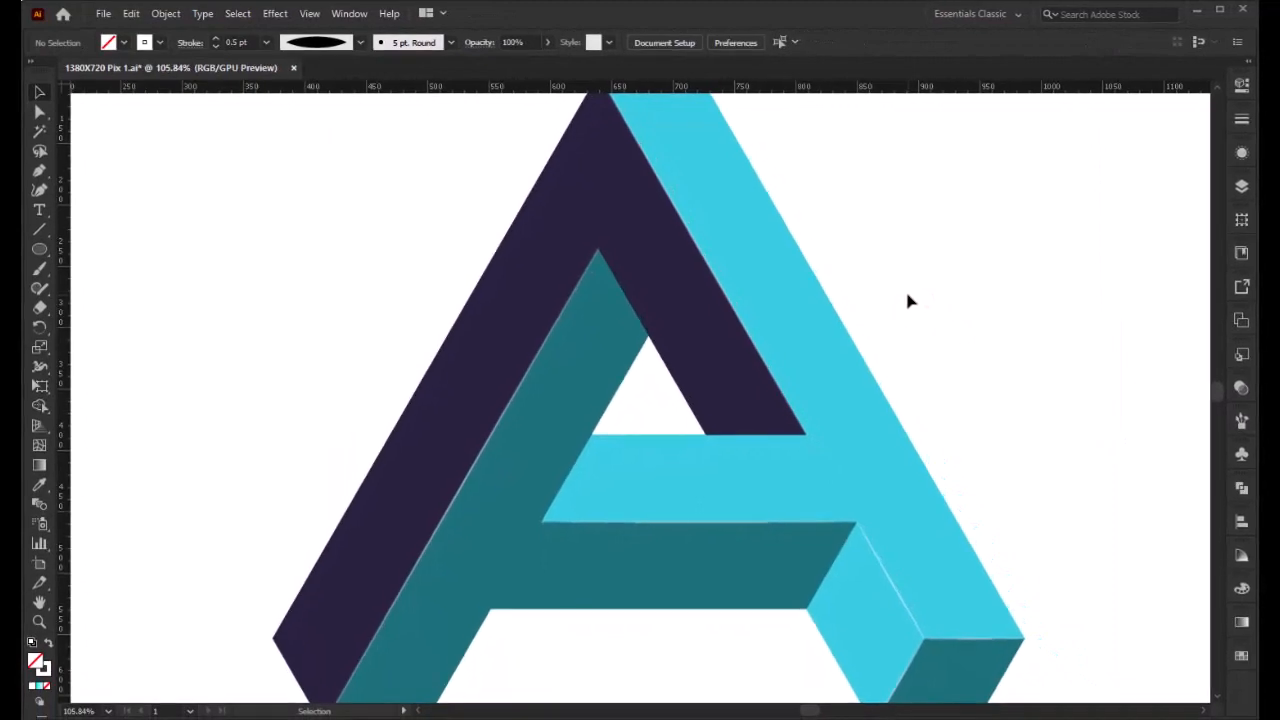
Scale the whole letter with its lines down proportionally to about 525 px wide, move it up about 40 px, and group it.
key(z)
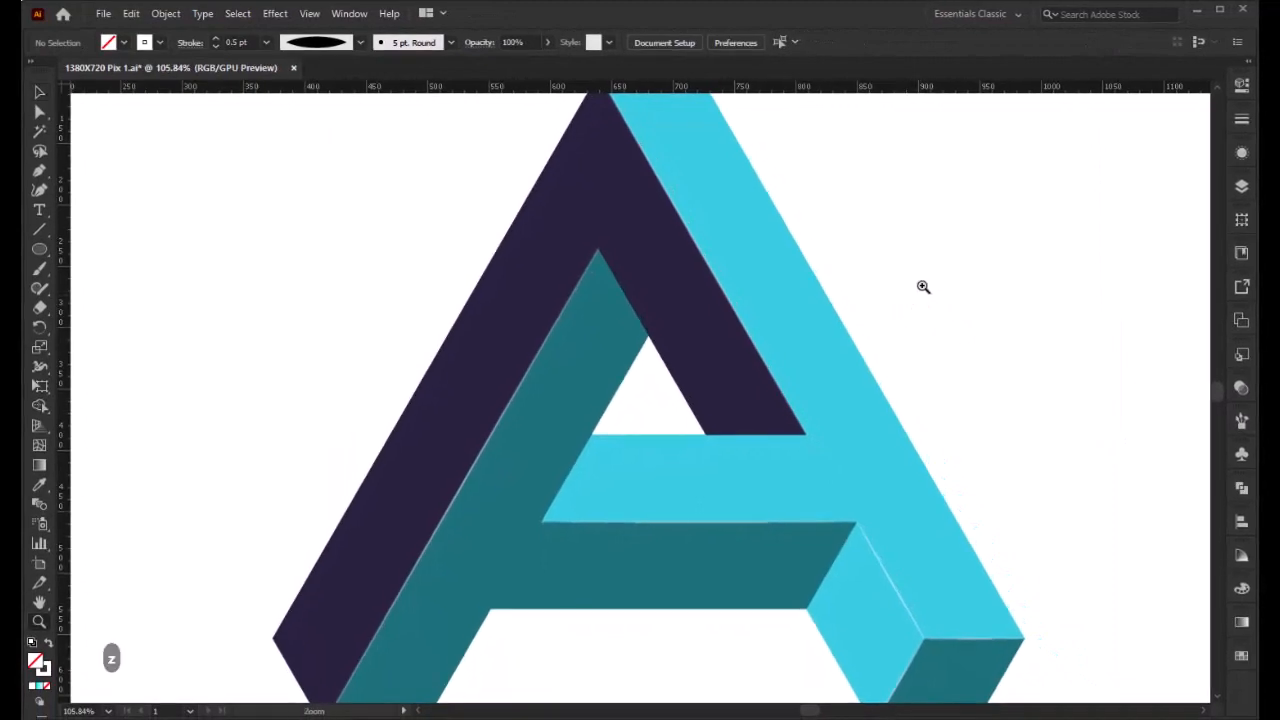
drag(896, 338, 833, 347)
key(space)
drag(907, 360, 865, 366)
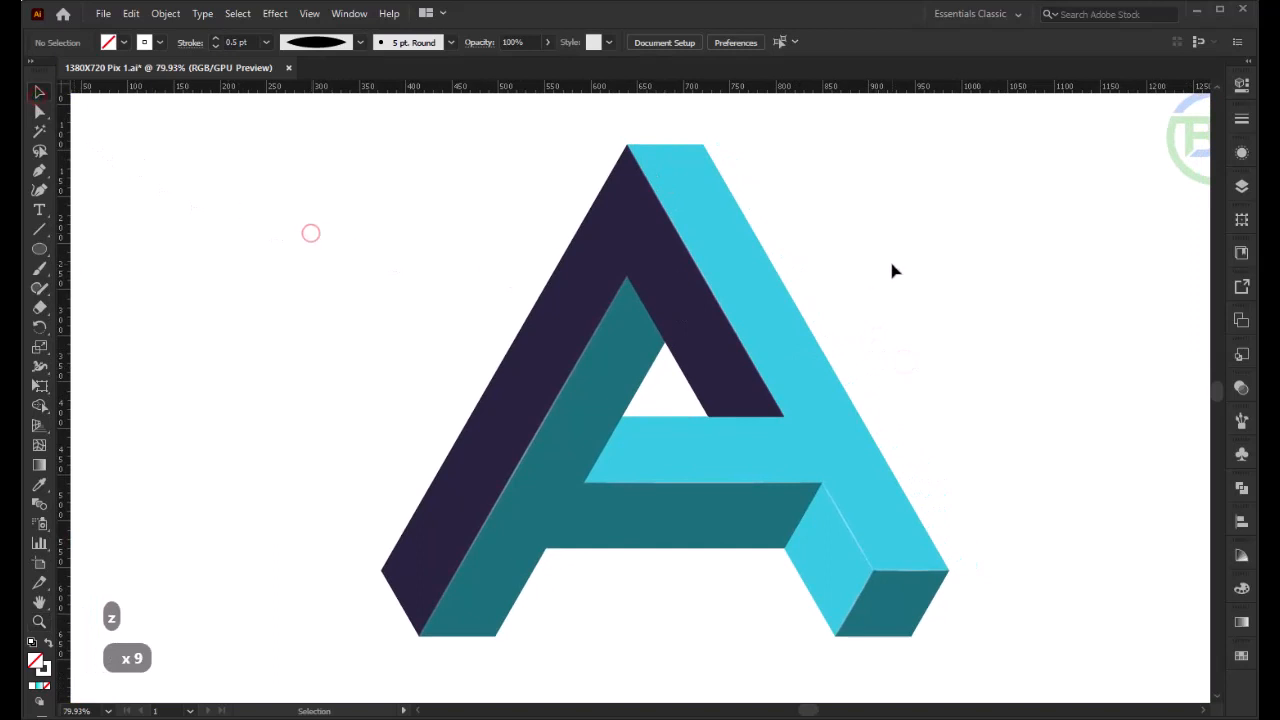
key(z)
drag(806, 534, 754, 526)
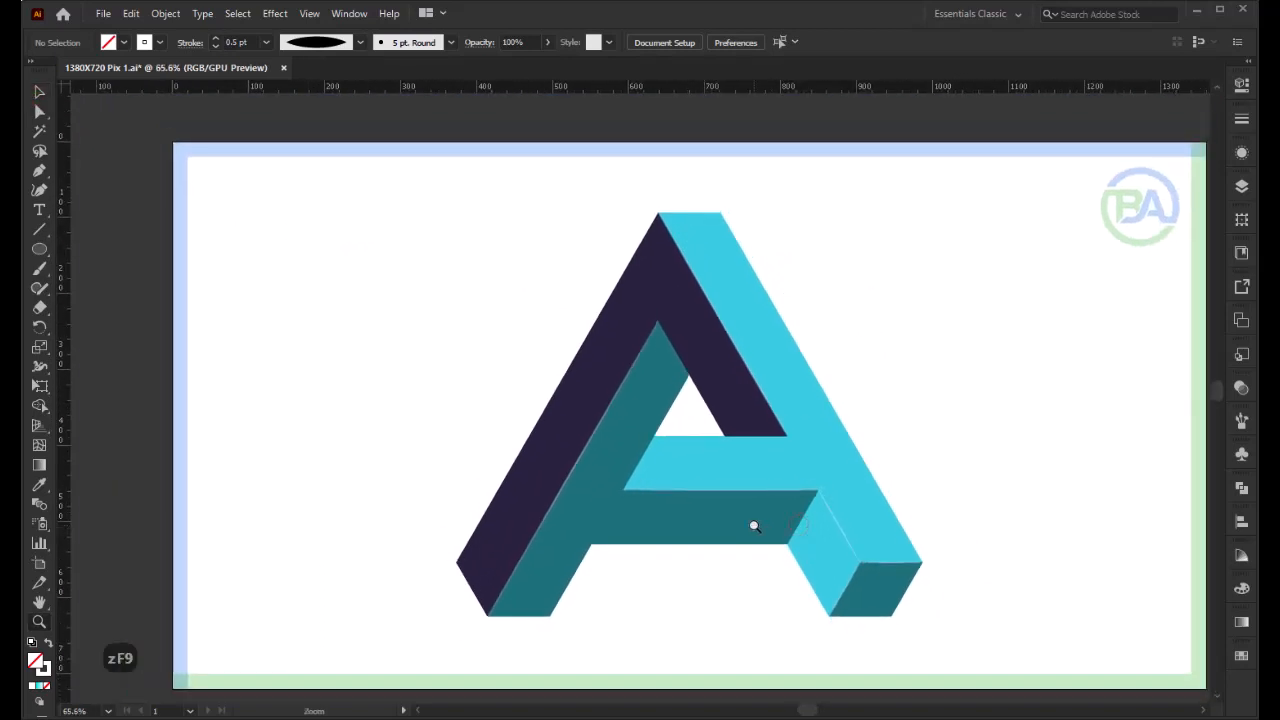
key(ctrl+0)
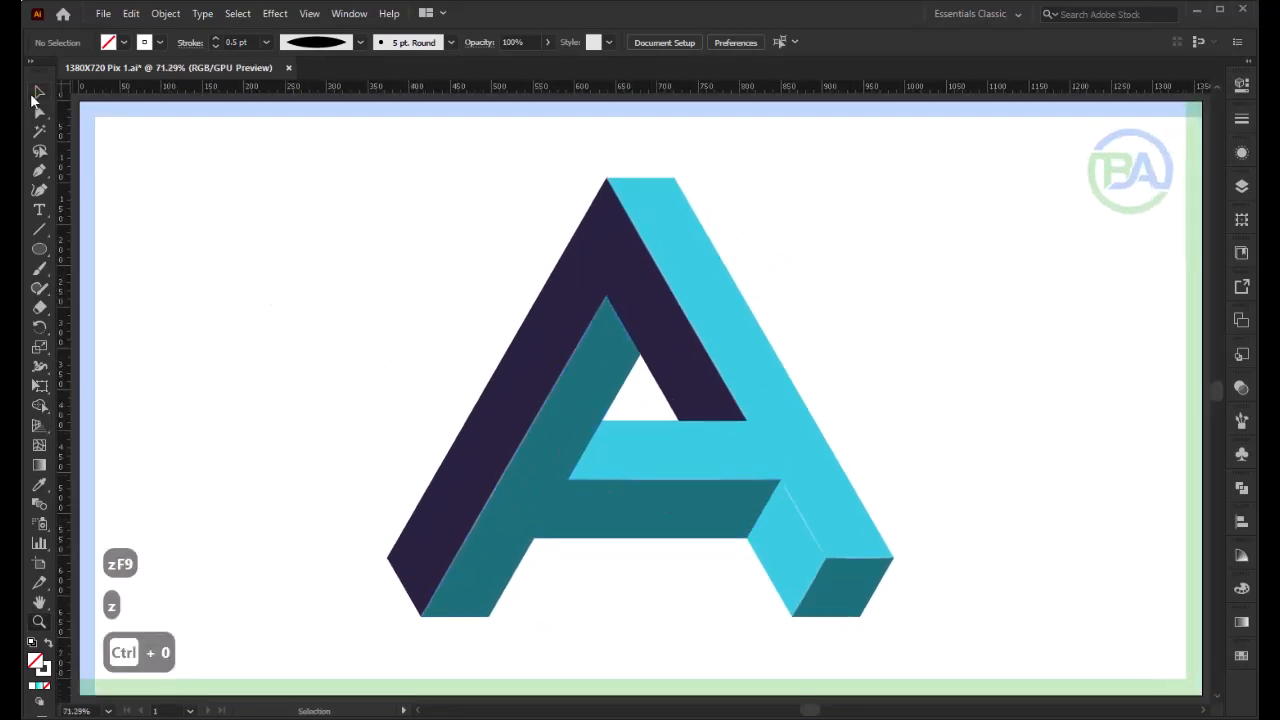
drag(542, 480, 379, 628)
drag(891, 618, 860, 587)
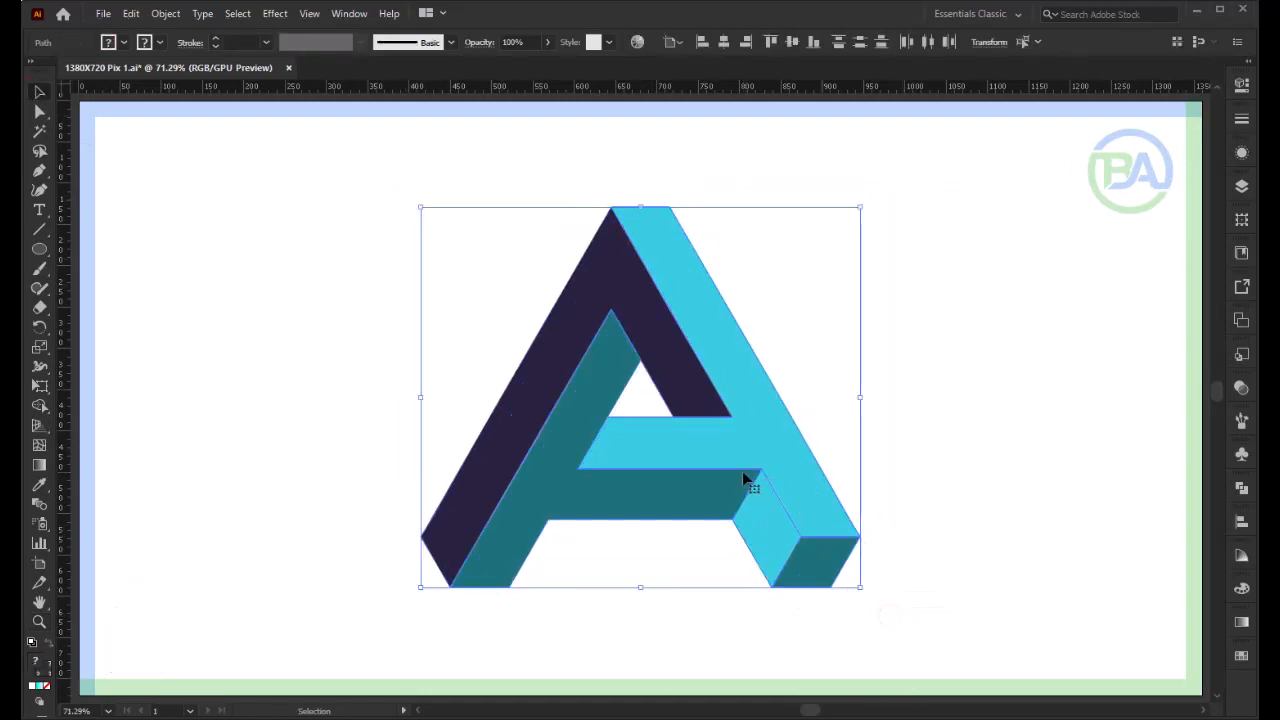
drag(733, 449, 733, 416)
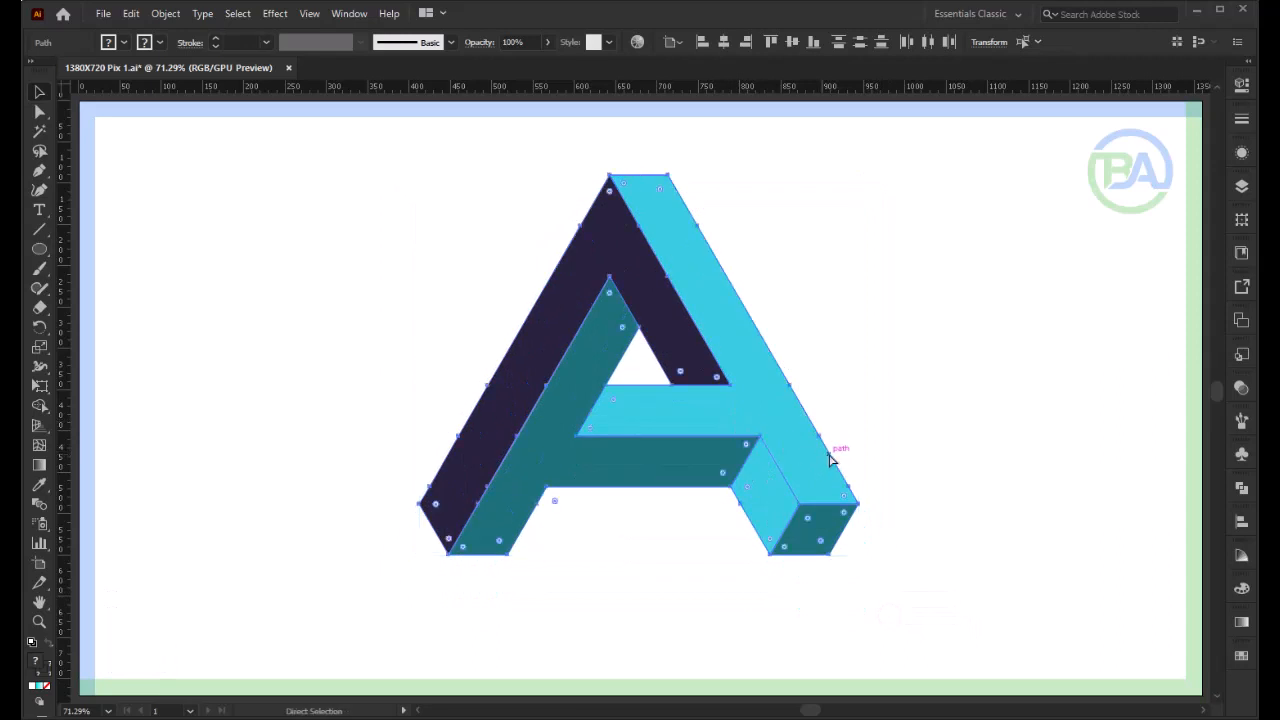
key(ctrl+g)
click(885, 463)
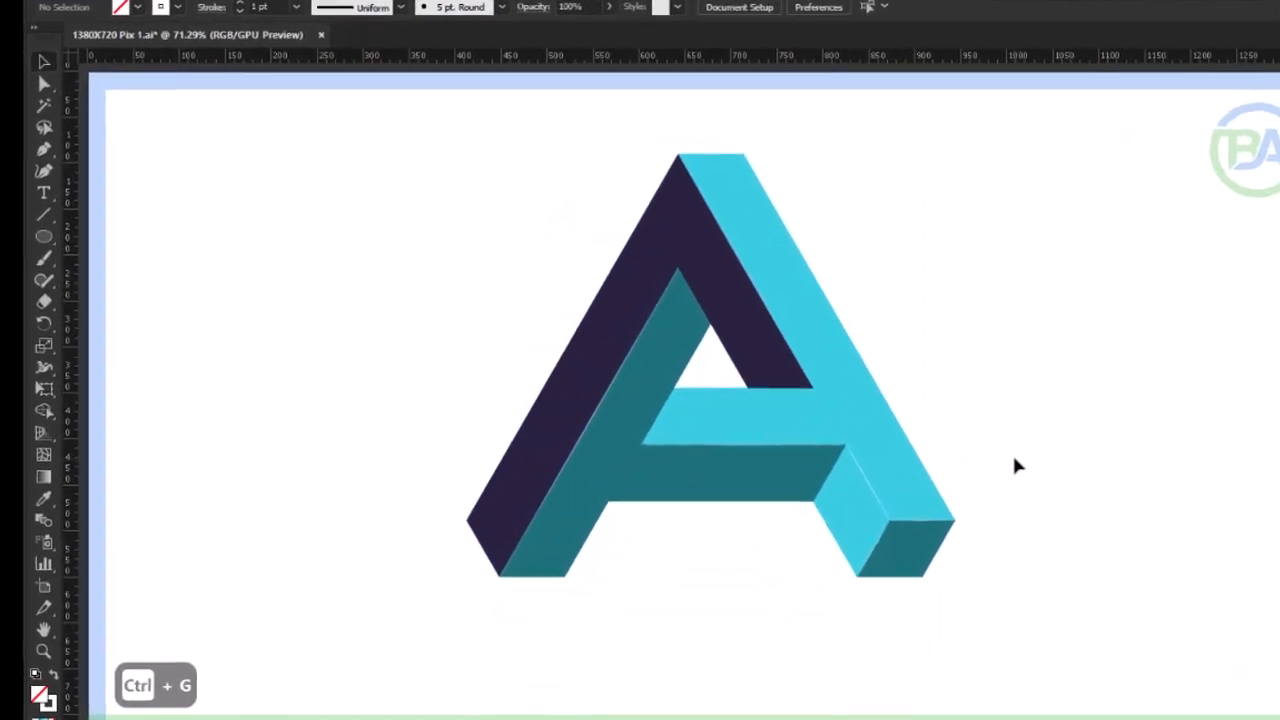
Draw a circle about 470 px in diameter over the letter's lower half, centred horizontally at X 680 px.
drag(49, 221, 177, 263)
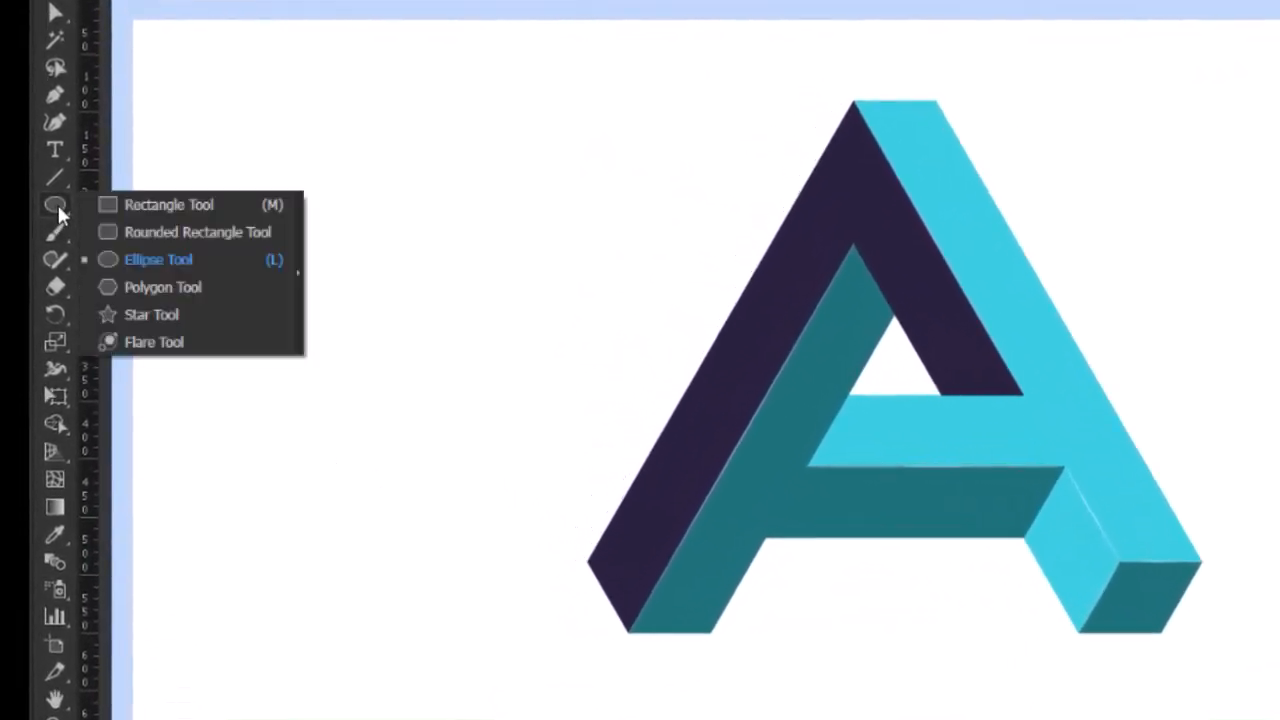
drag(887, 568, 1159, 719)
key(v)
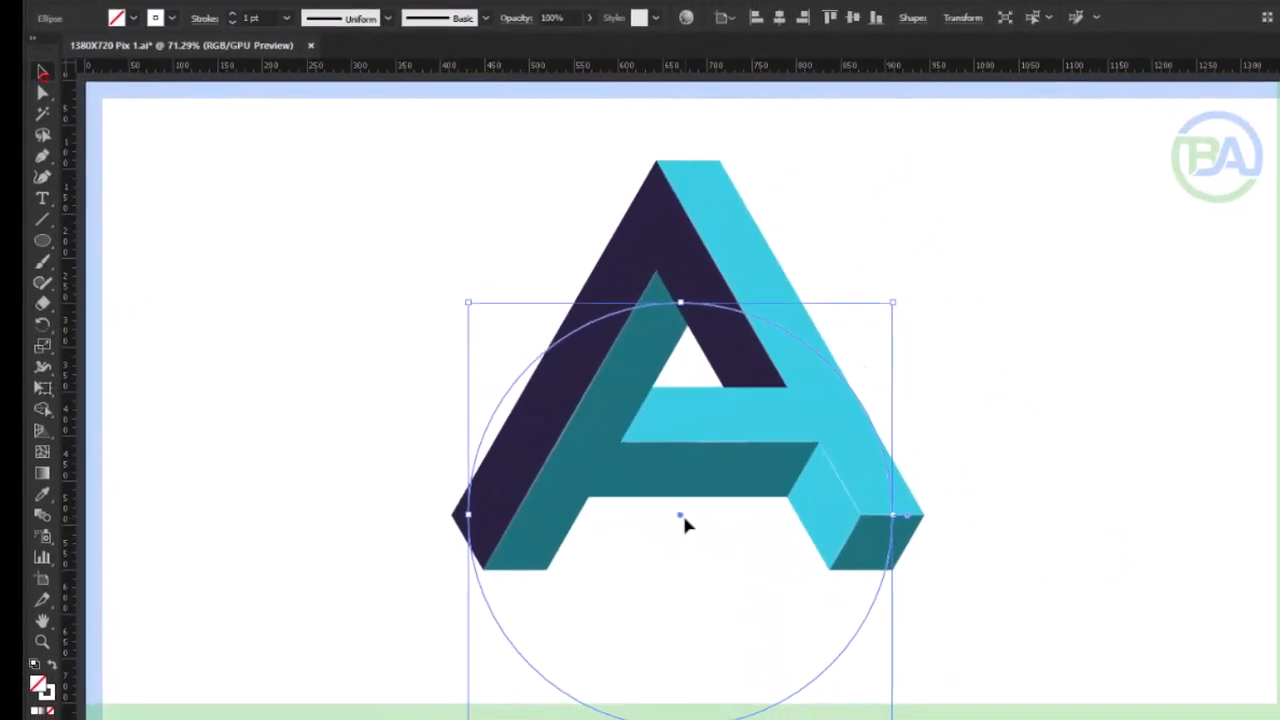
drag(681, 515, 689, 515)
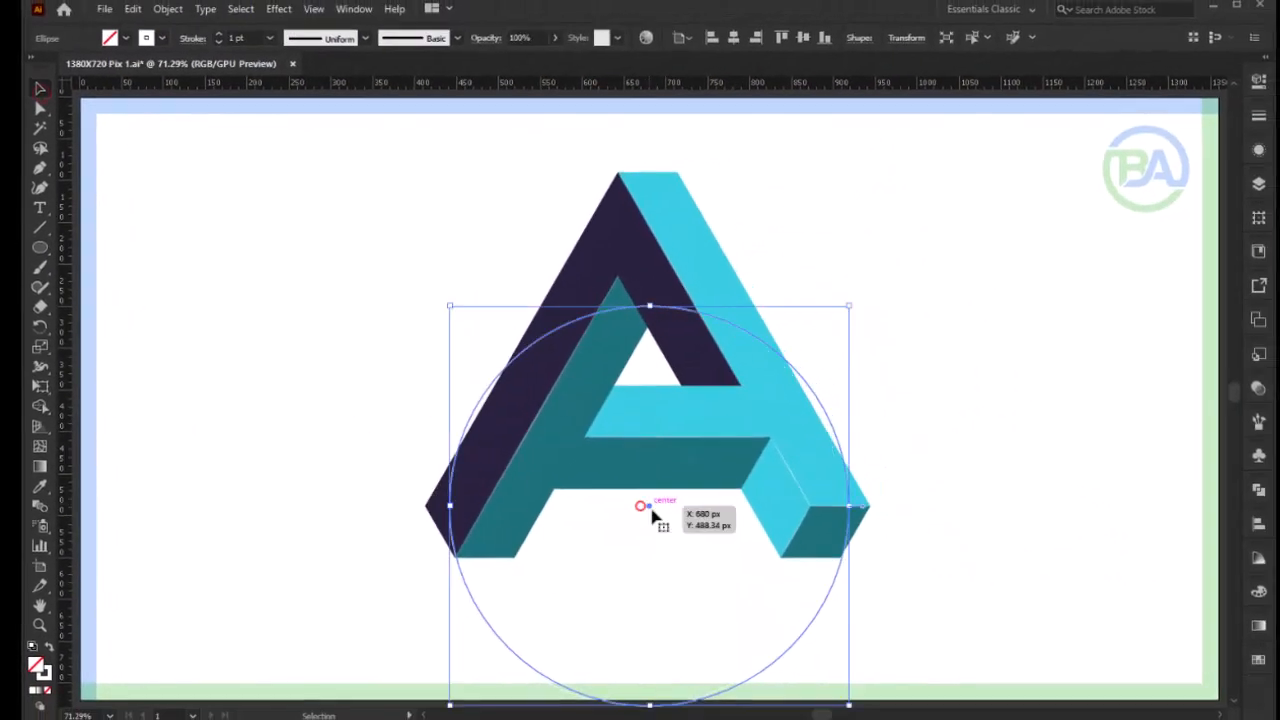
Fill the circle with a radial gradient from black in the centre to white outside, midpoint shifted towards black, and remove its stroke.
click(1241, 623)
click(1112, 639)
click(1130, 521)
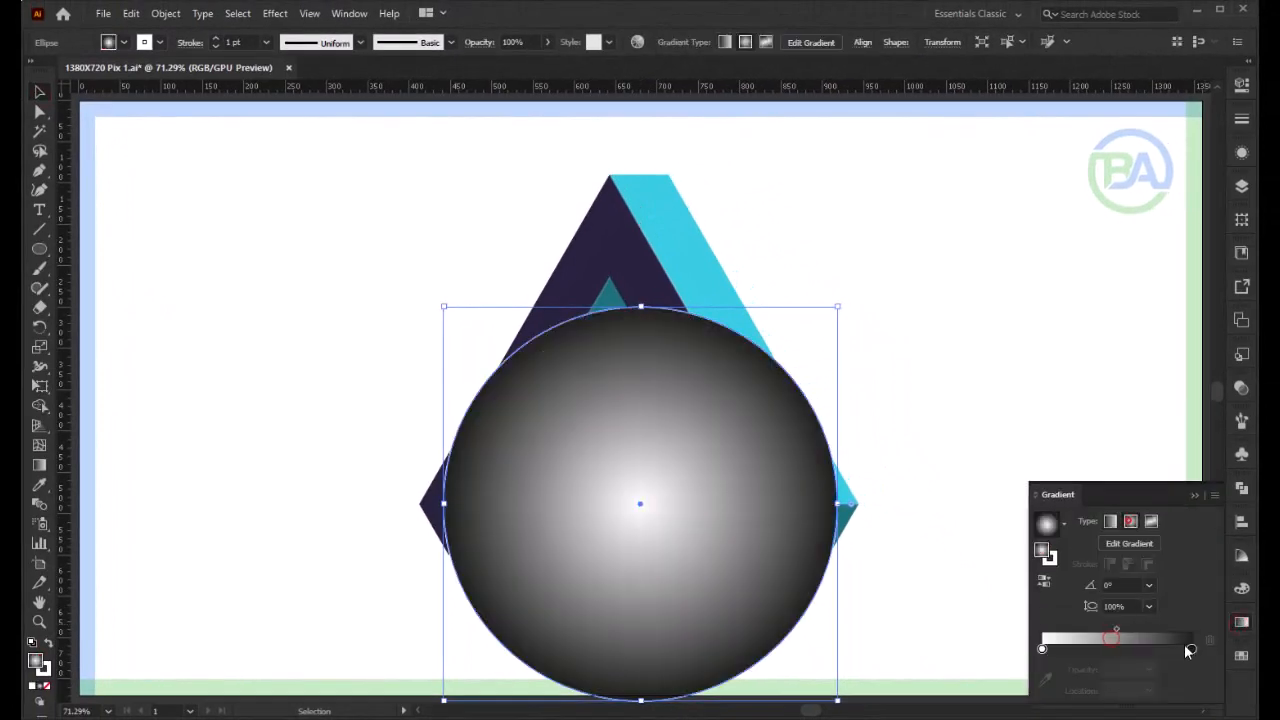
mouse_move(1190, 650)
mouse_down()
mouse_move(1072, 650)
mouse_move(1192, 650)
mouse_up()
drag(1072, 650, 1042, 650)
drag(1119, 630, 1091, 634)
click(1193, 496)
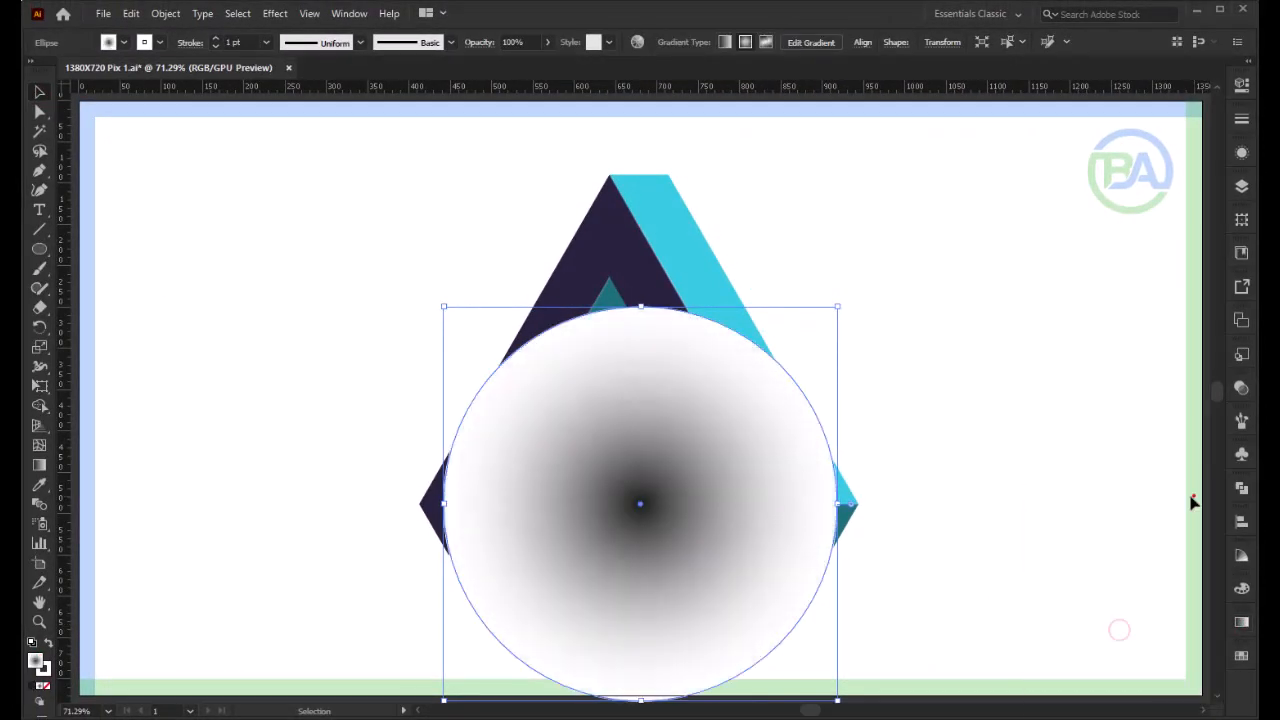
click(46, 673)
click(47, 686)
click(1194, 550)
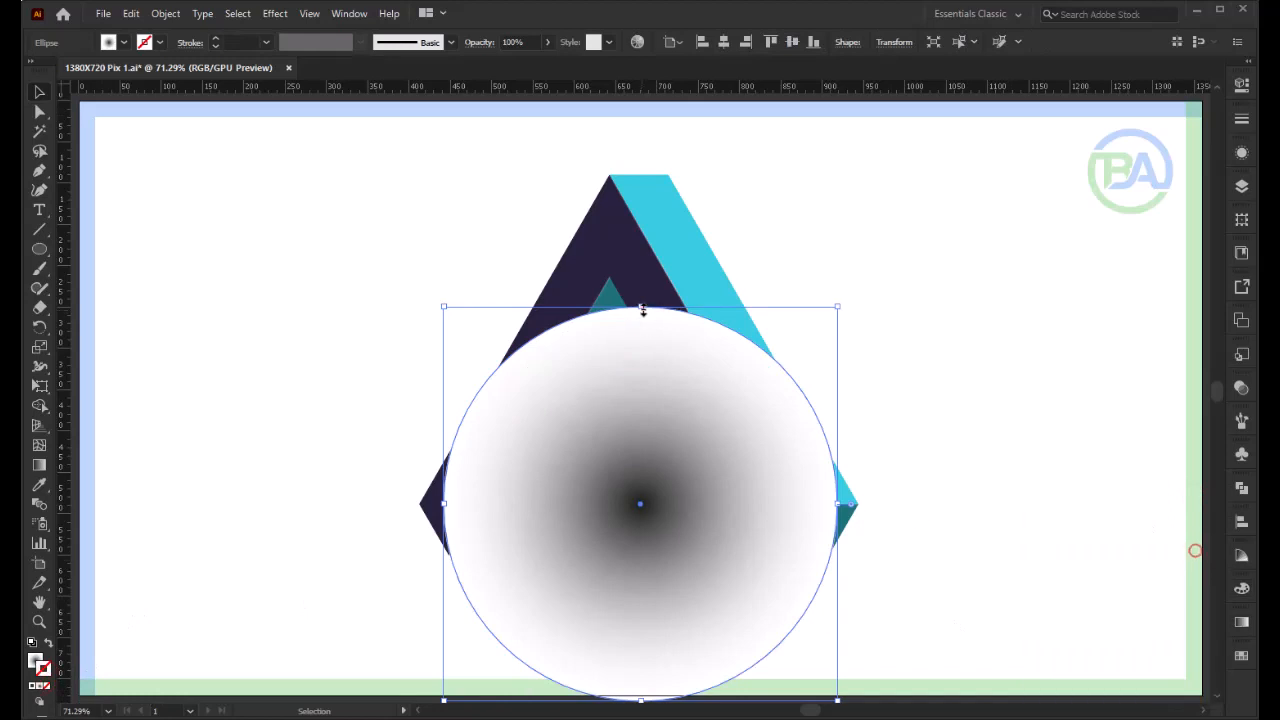
Flatten the gradient circle into a thin shadow ellipse about 25 px high beneath the feet, and move it with the letter down about 18 px.
drag(641, 308, 633, 571)
click(914, 570)
drag(755, 376, 414, 616)
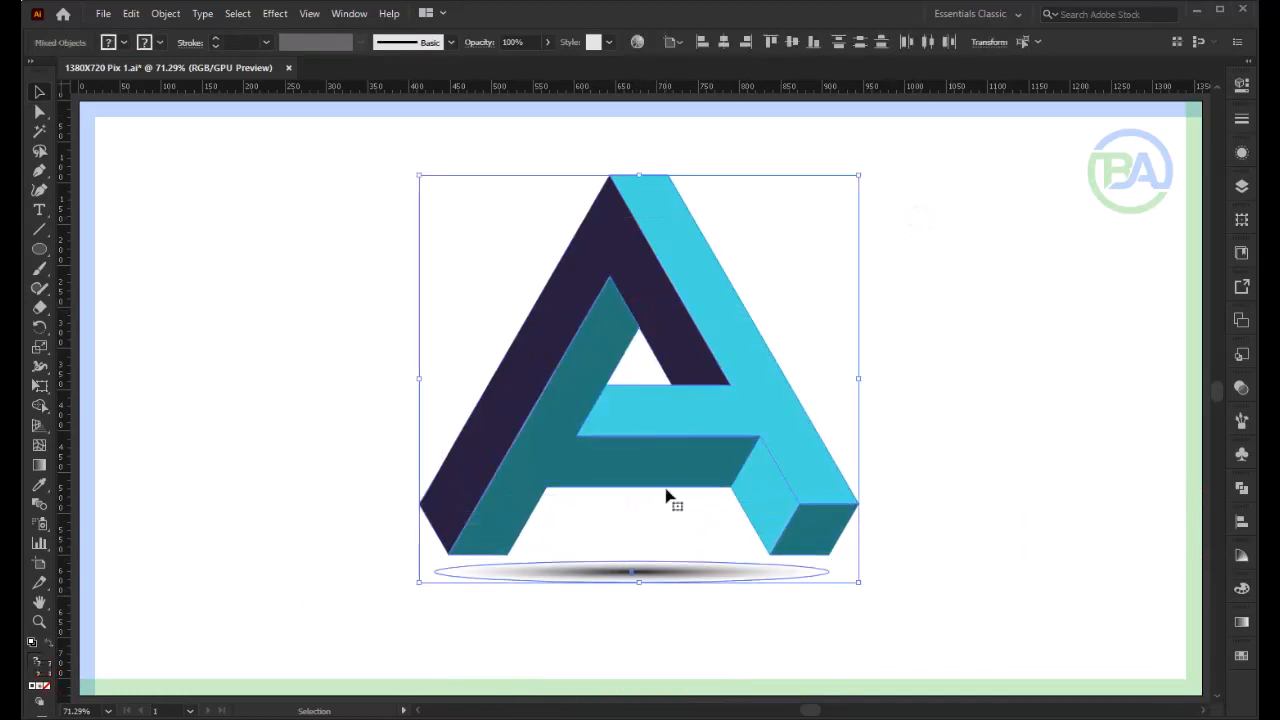
drag(660, 438, 660, 452)
click(965, 512)
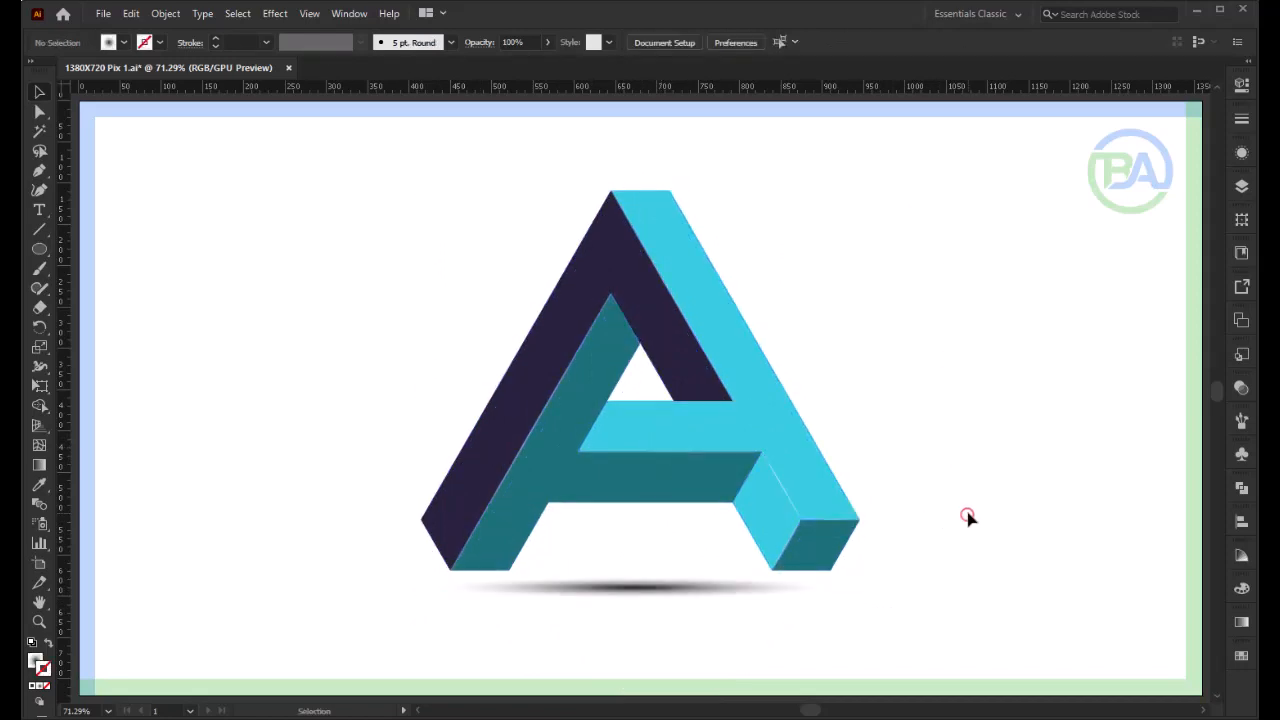